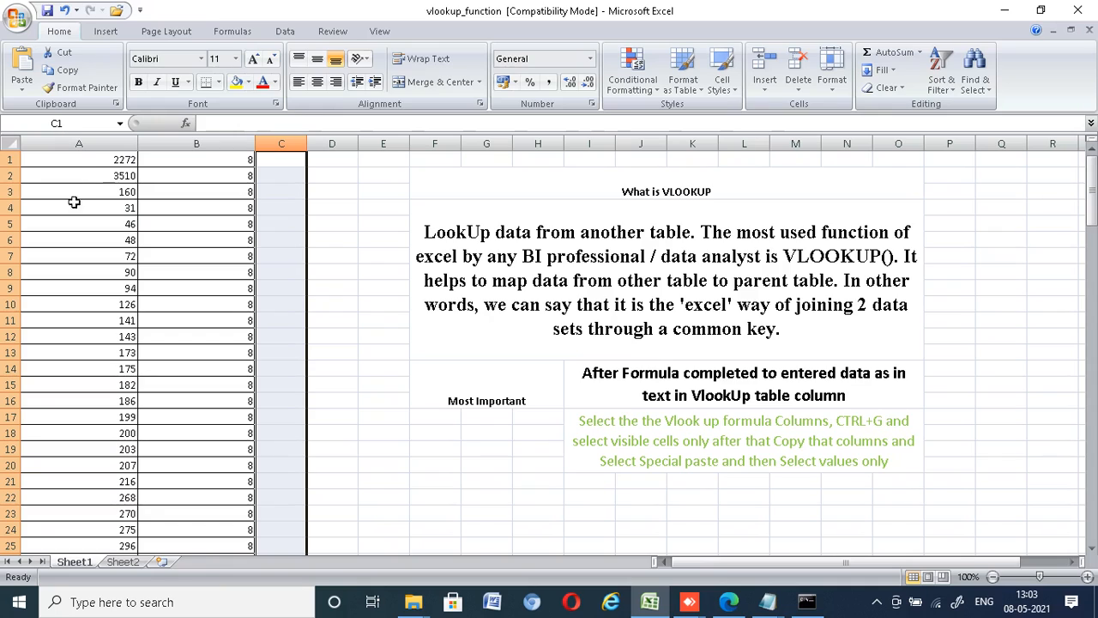
Compare the key values in column A of Sheet1 with those in column A of Sheet2
left_click(78, 163)
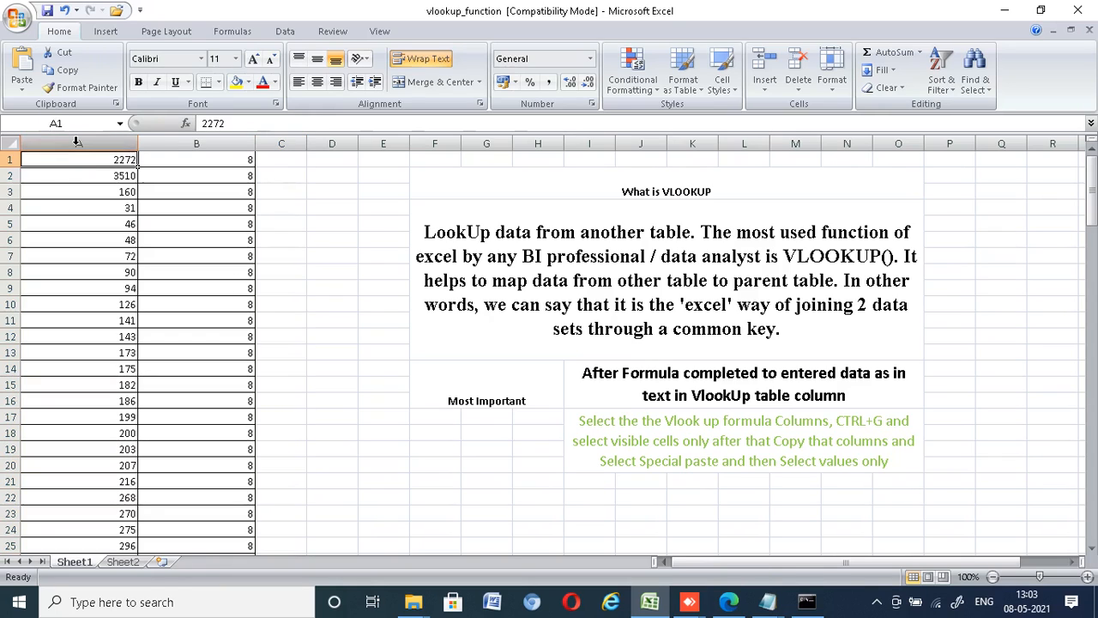
left_click(76, 142)
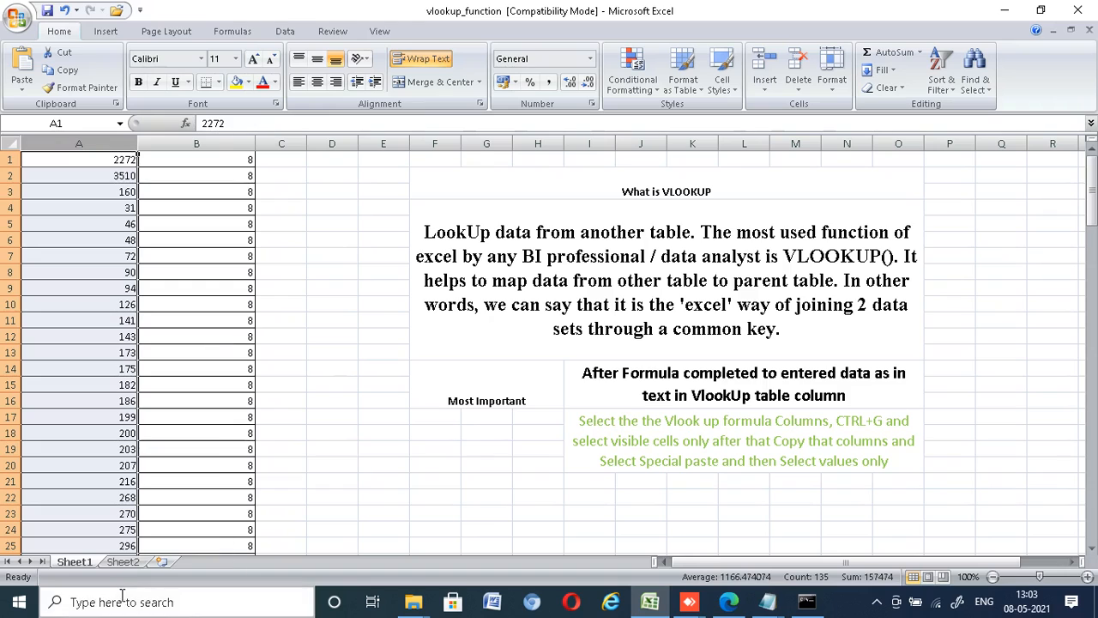
left_click(122, 561)
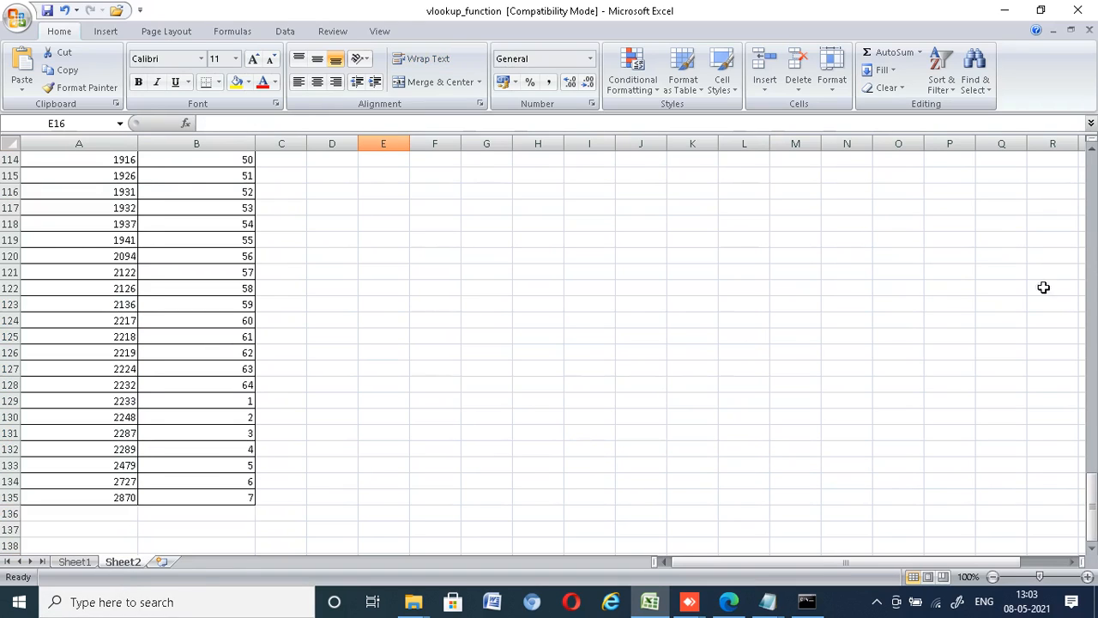
left_click_drag(1091, 506, 1092, 227)
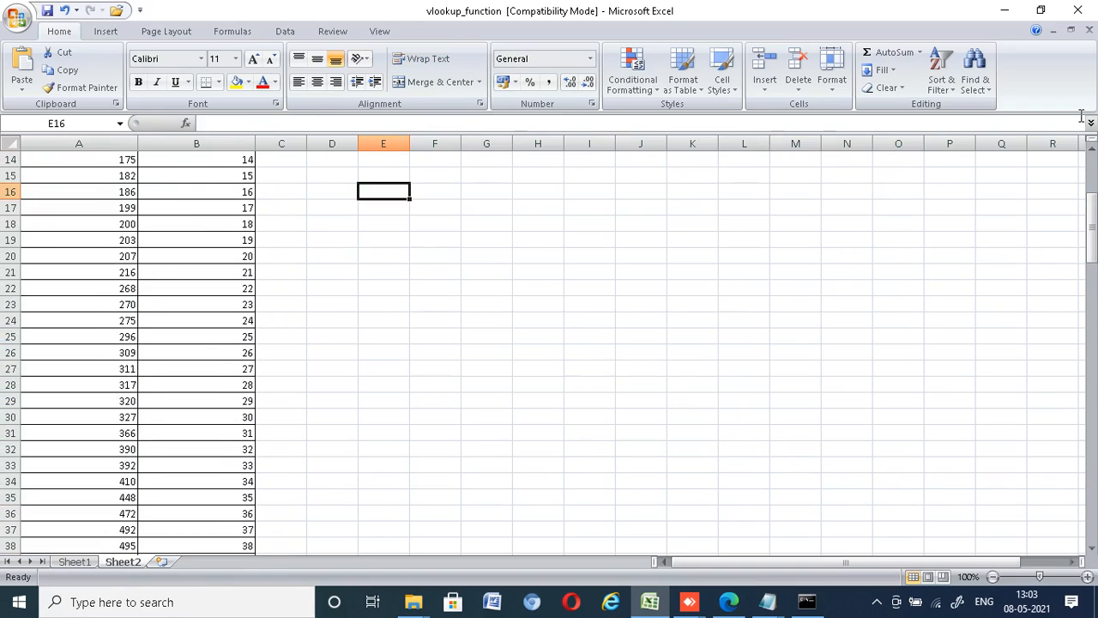
left_click(1092, 163)
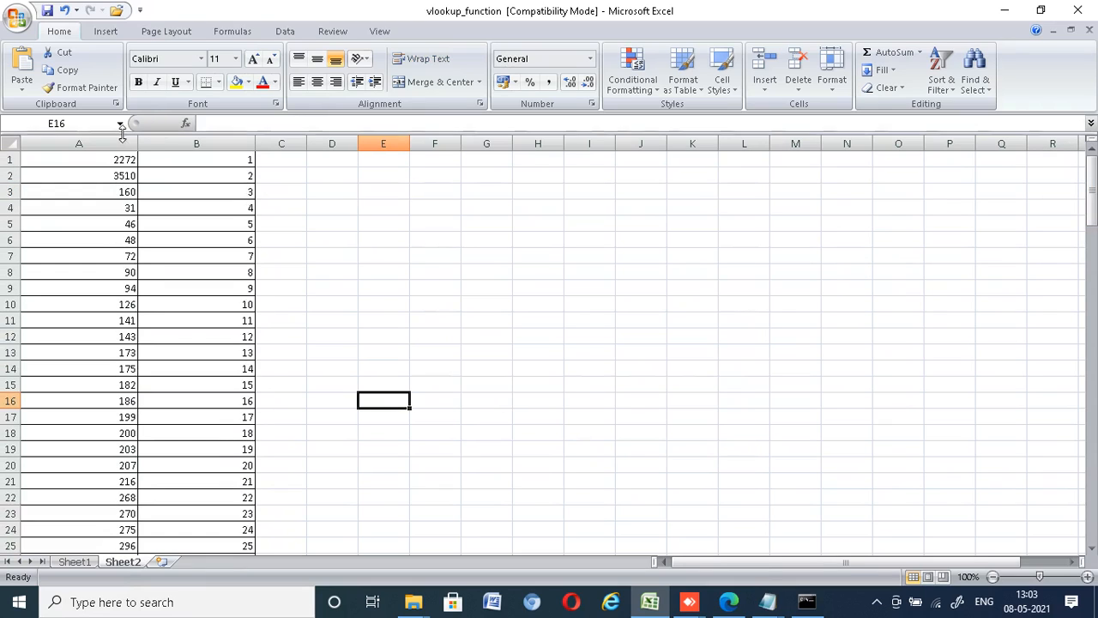
left_click(92, 141)
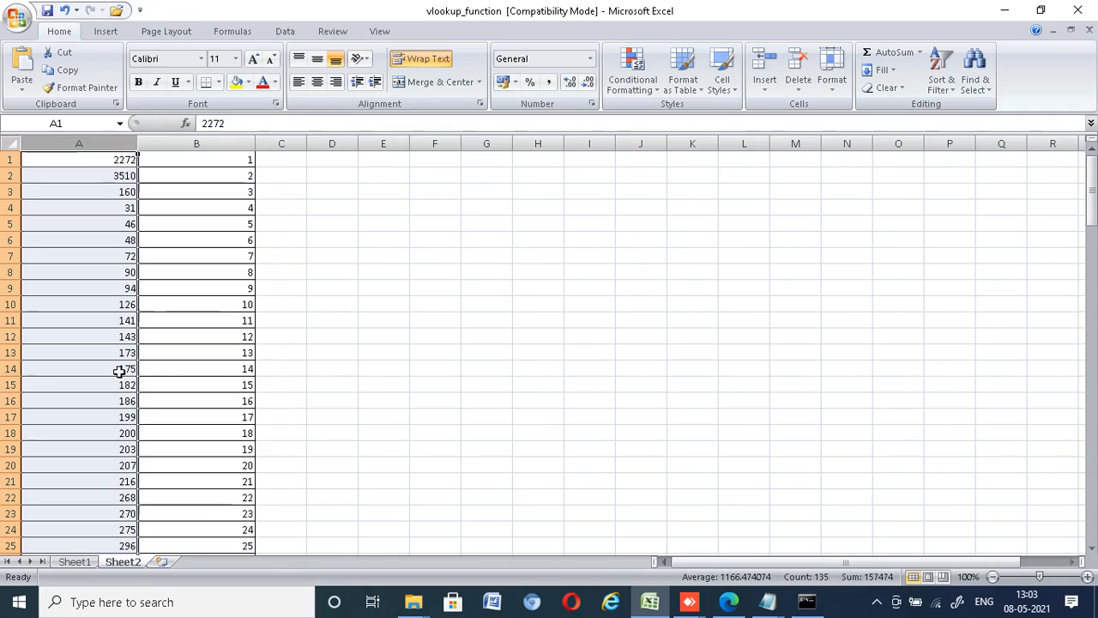
left_click(83, 564)
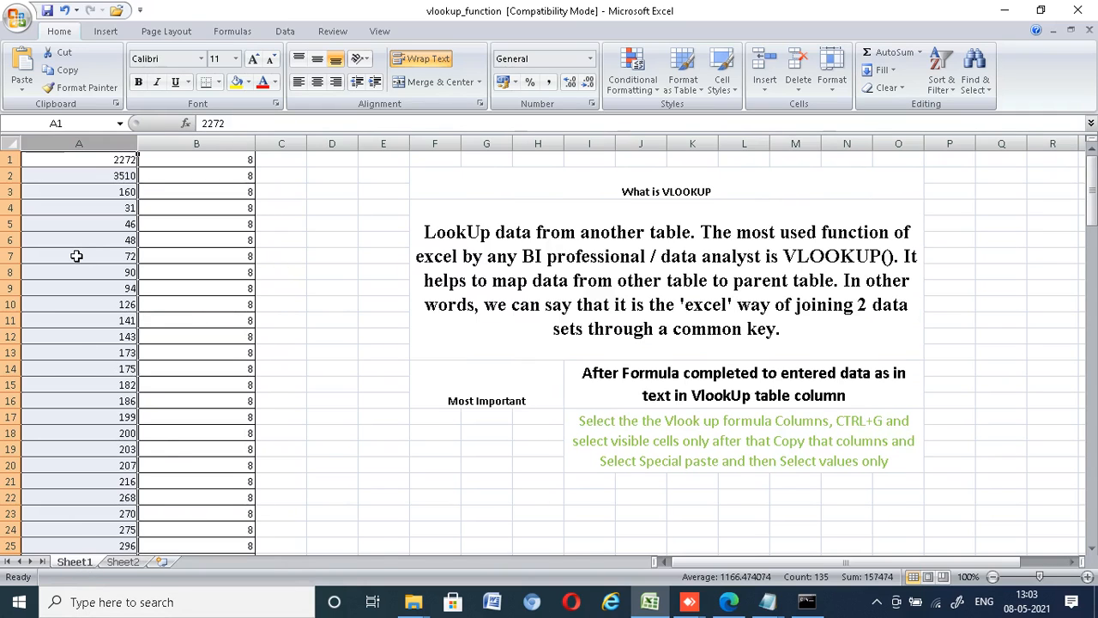
left_click(124, 562)
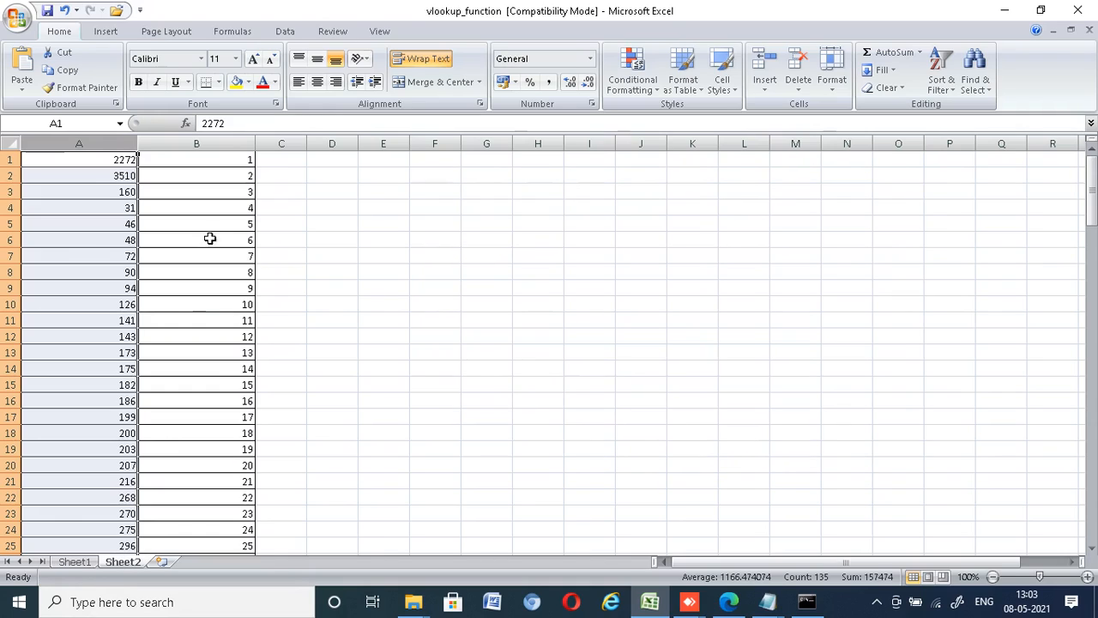
left_click(75, 562)
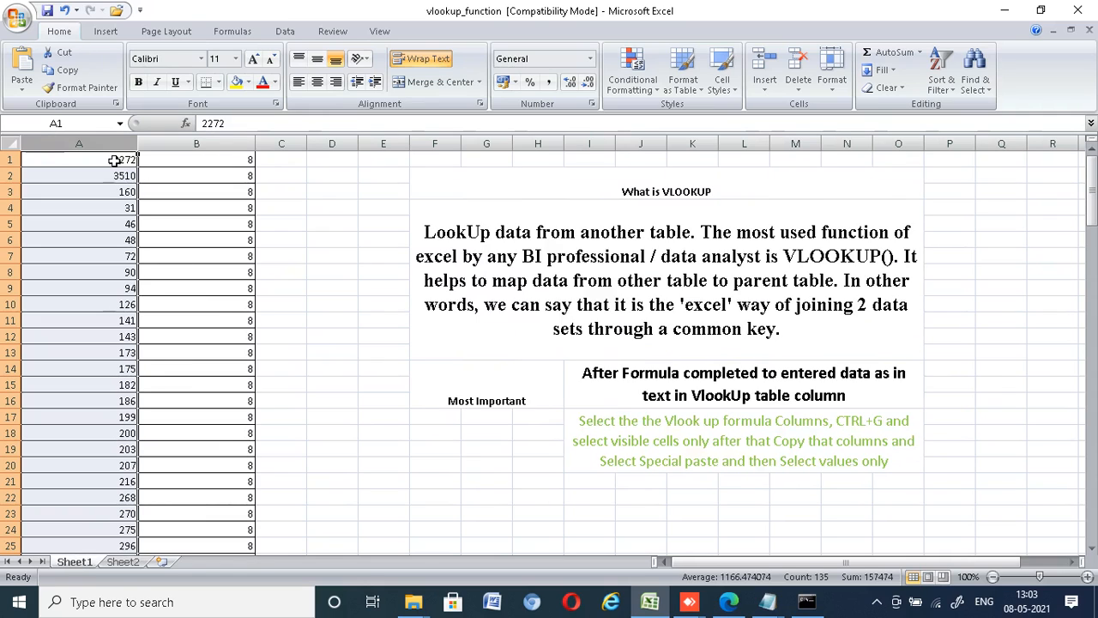
Review the key and value pair in A1:B1 of Sheet2 and make cell C1 of Sheet1 the active cell
left_click(288, 163)
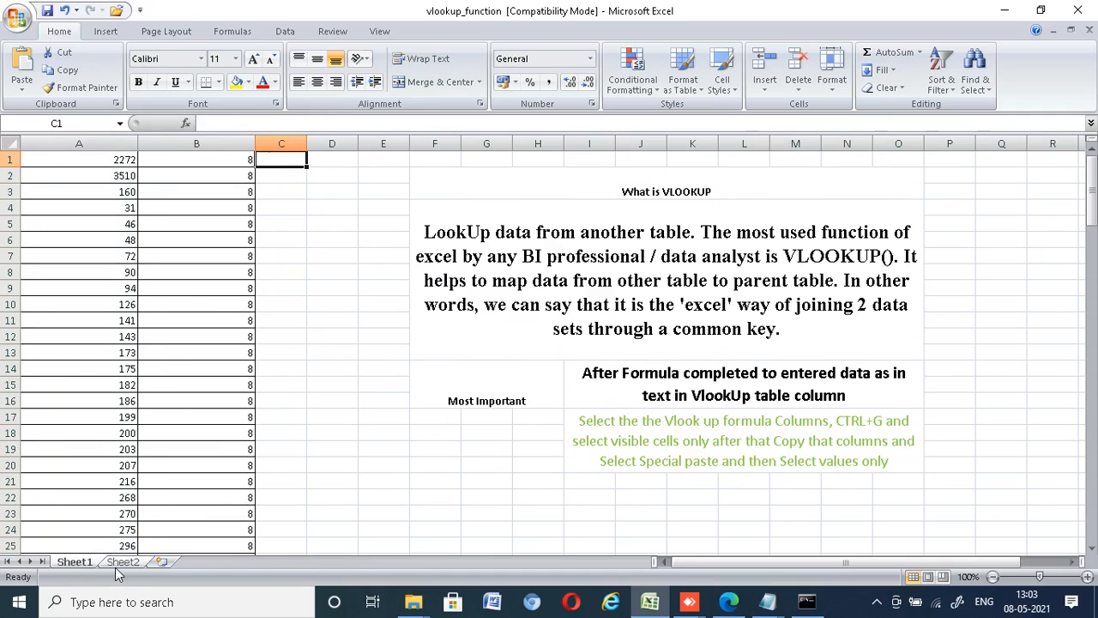
left_click(121, 562)
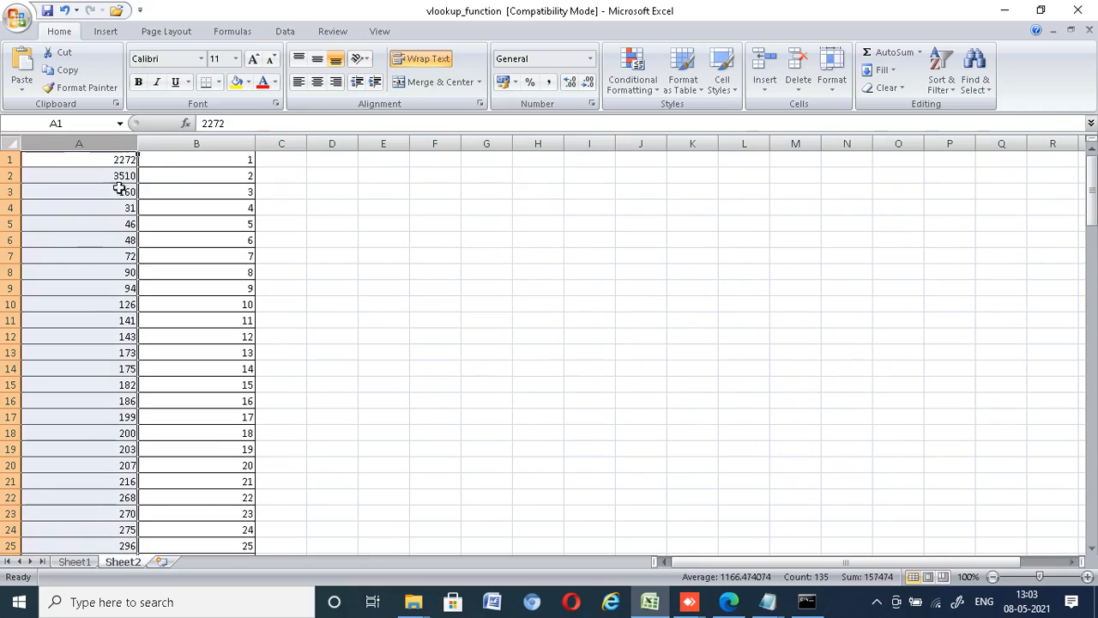
left_click(124, 159)
left_click_drag(124, 159, 168, 161)
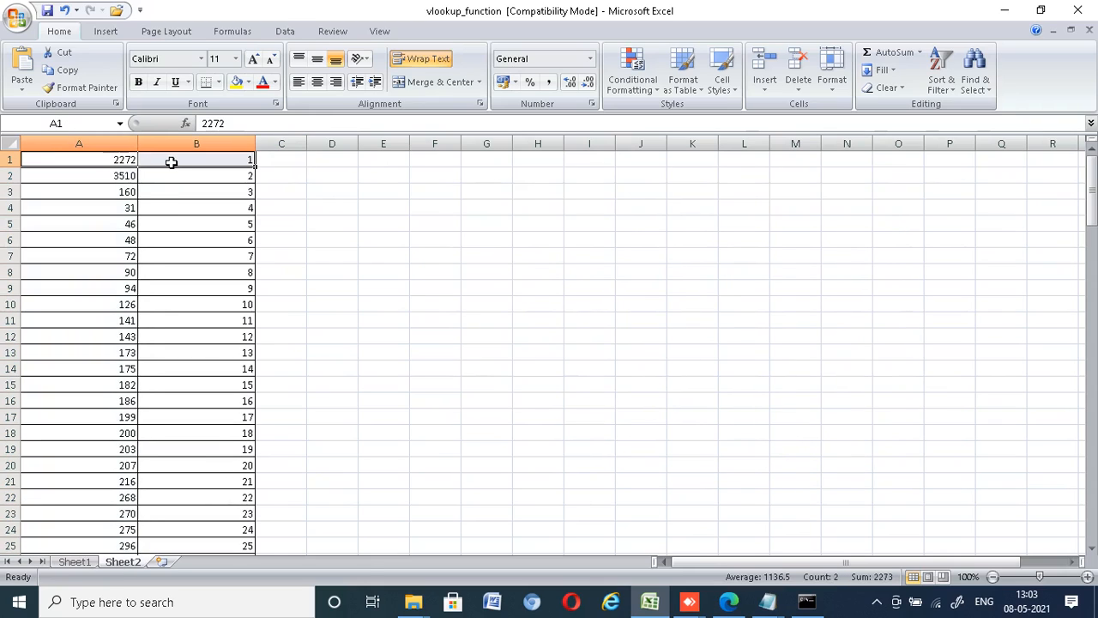
left_click(172, 161)
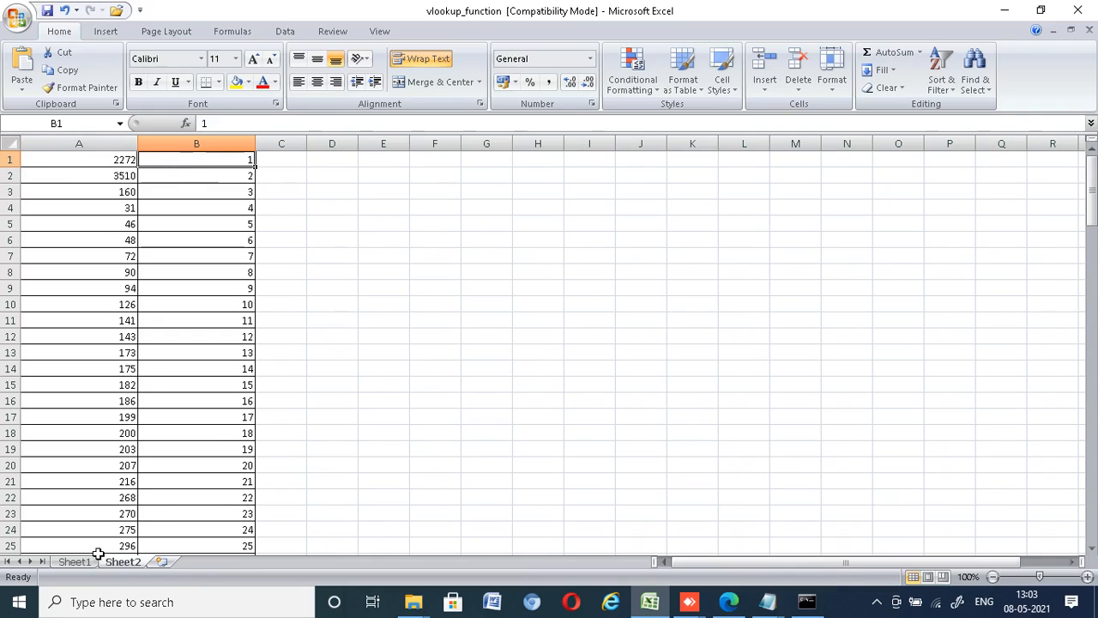
left_click(74, 562)
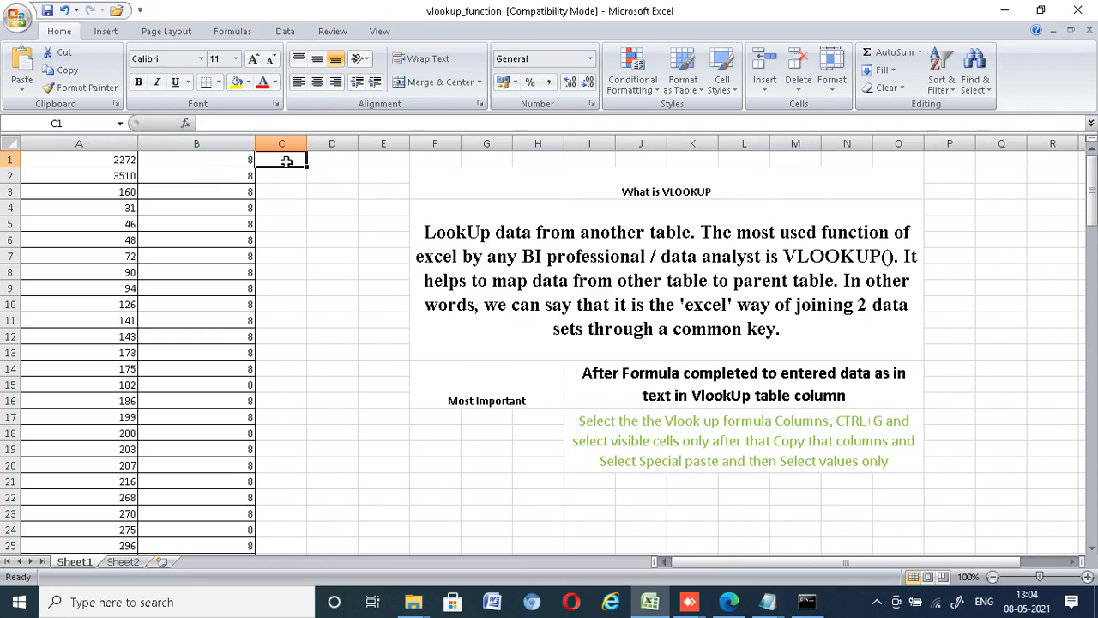
Start a VLOOKUP formula in cell C1 of Sheet1 with A1:A135 as the lookup value
type("=vl")
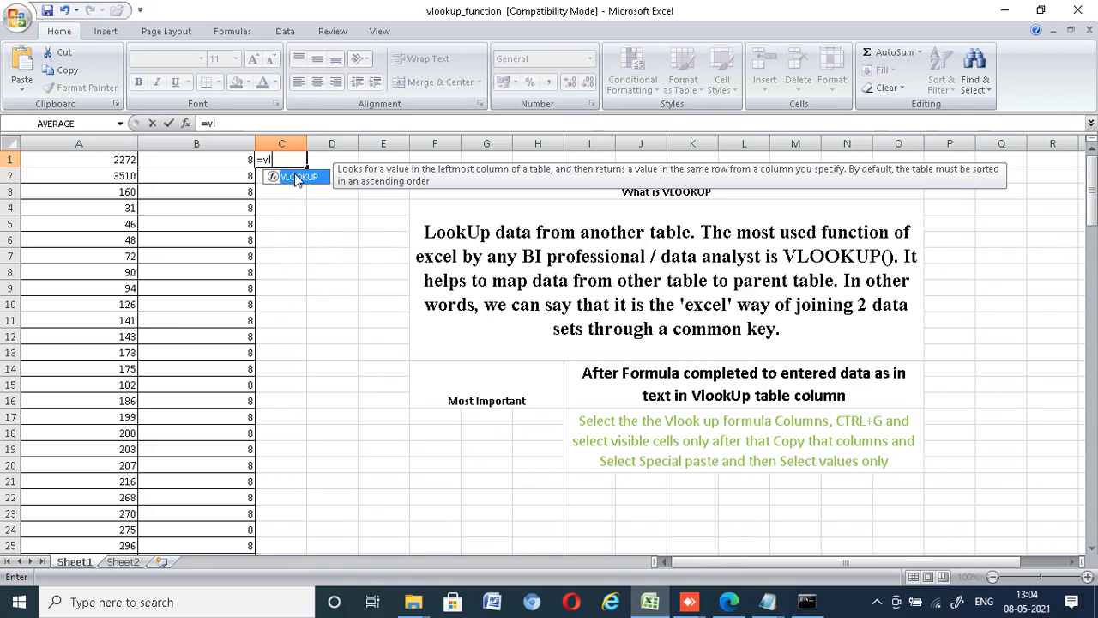
double_click(295, 177)
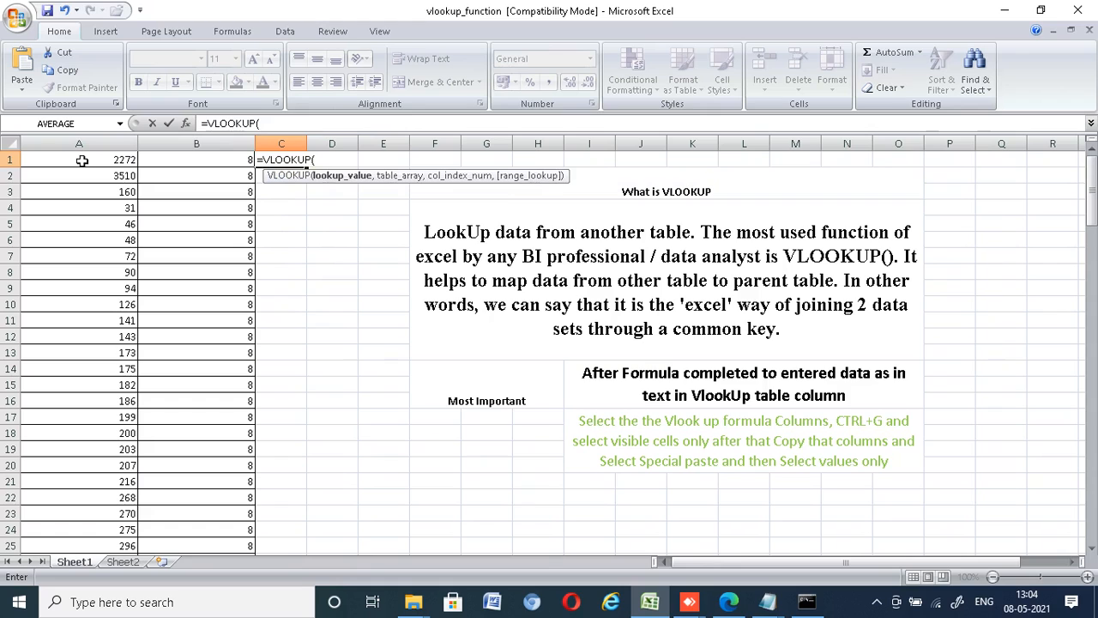
left_click_drag(79, 160, 127, 513)
left_click(313, 124)
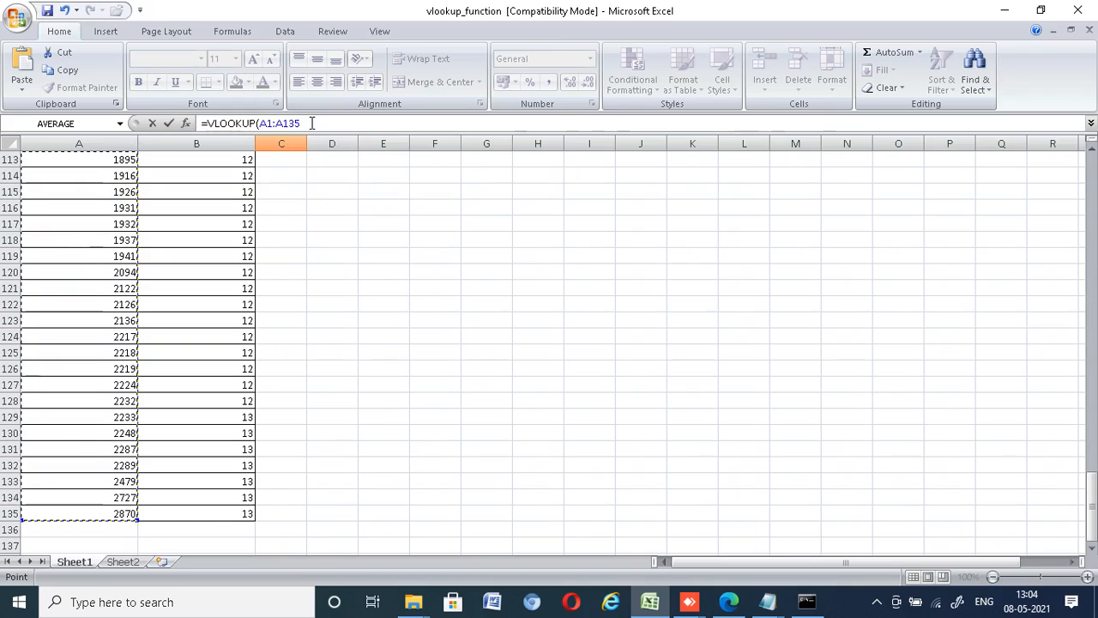
type(",")
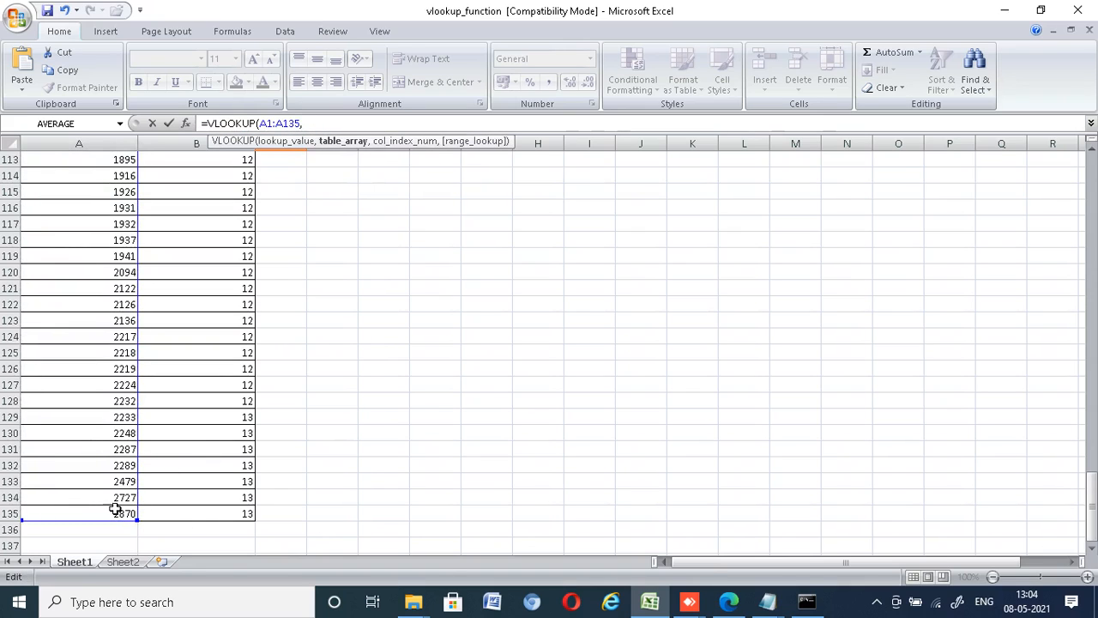
Complete the VLOOKUP formula with table array Sheet2!A1:B135, column index 2 and range lookup 0
left_click(123, 561)
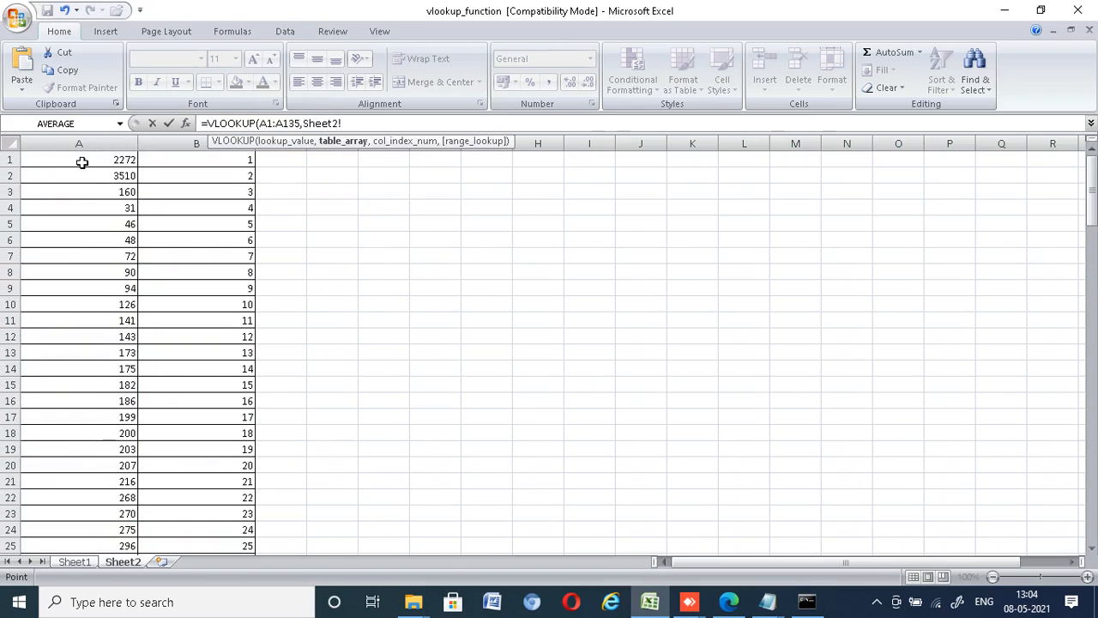
left_click_drag(81, 162, 232, 517)
type(",")
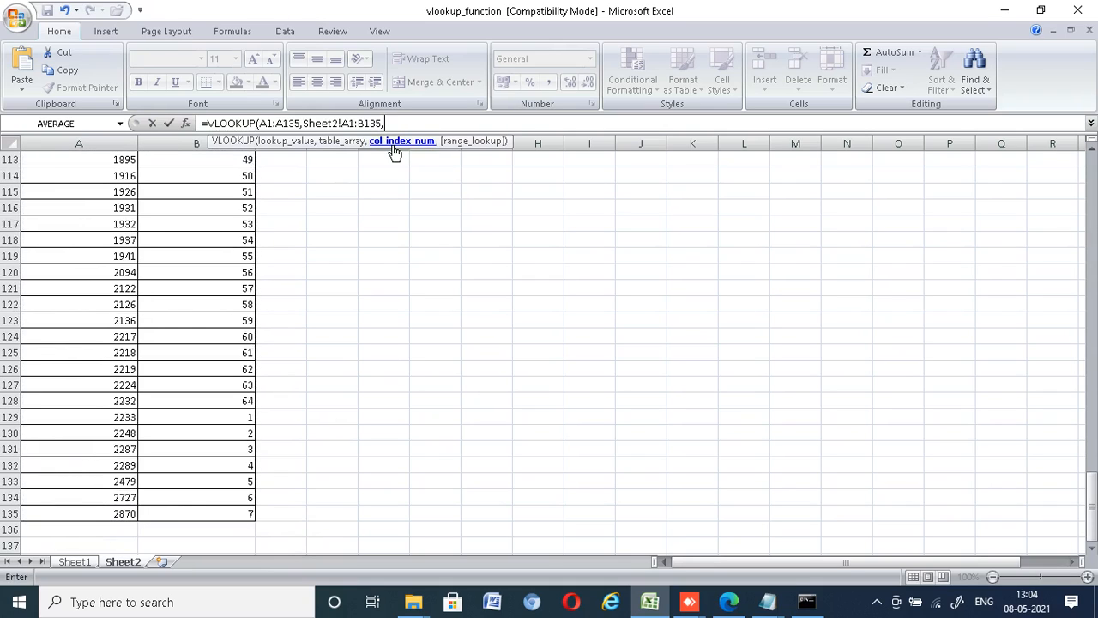
type("2,")
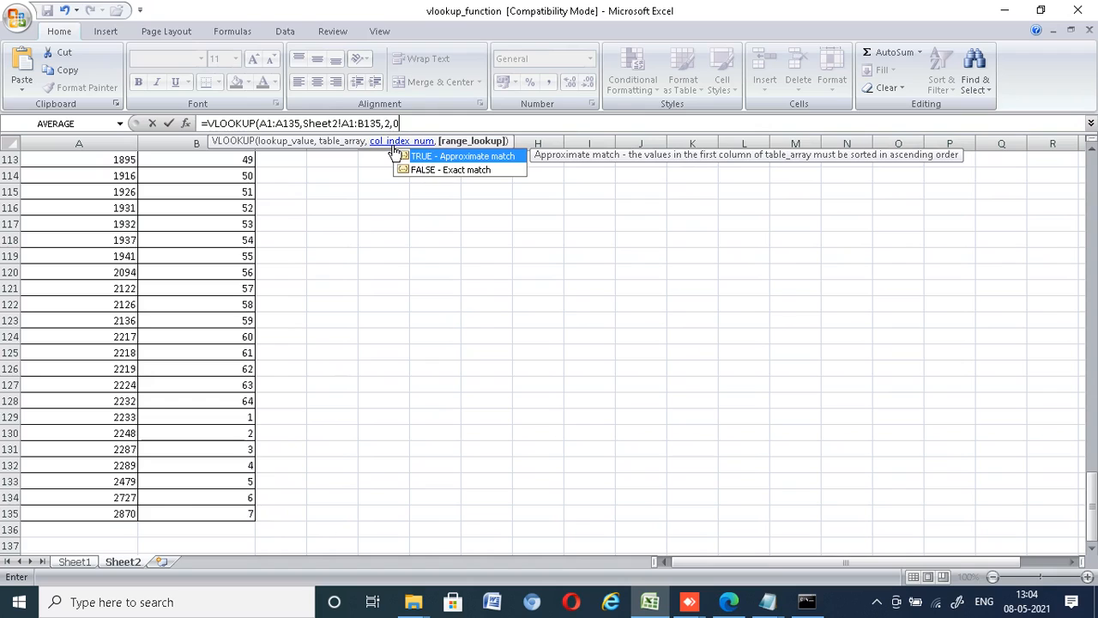
type("0)")
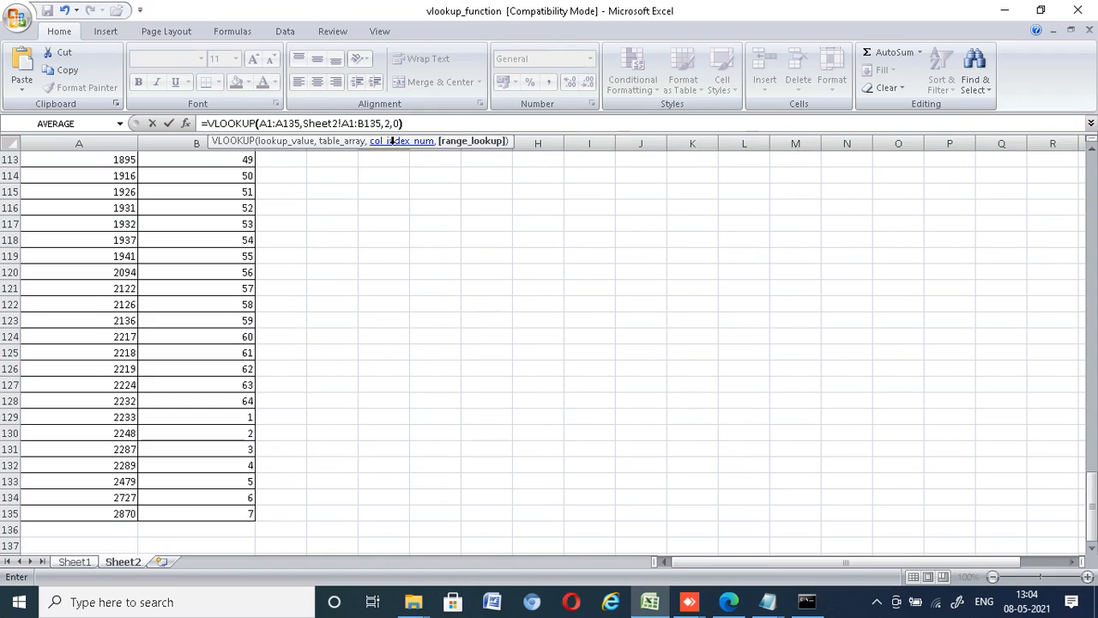
key("Return")
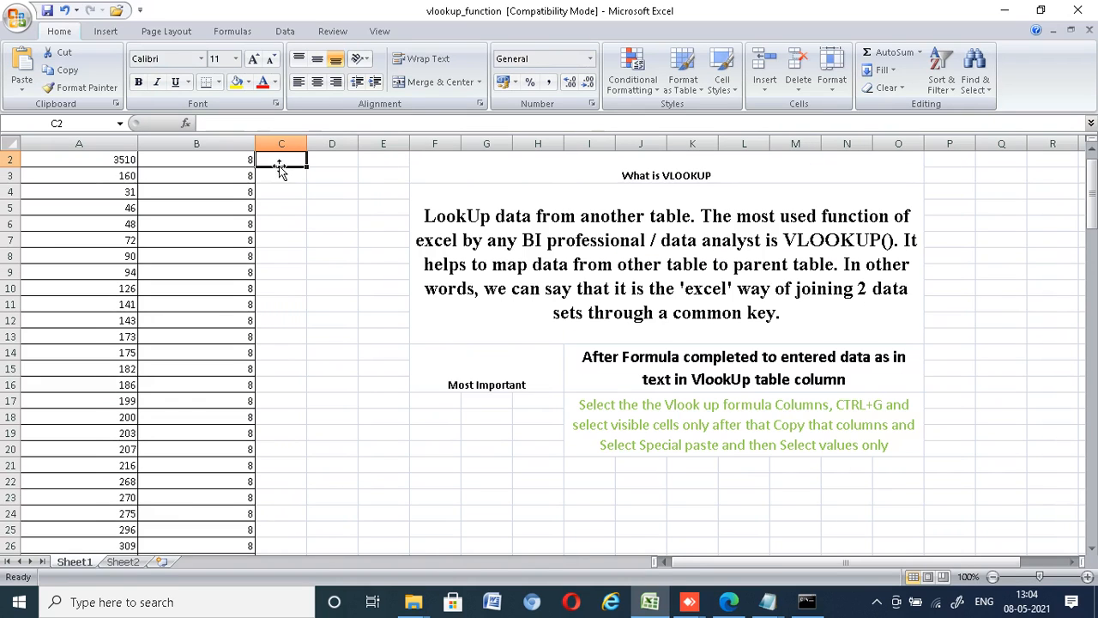
Fill the VLOOKUP formula from C1 down column C to the last data row, 135
left_click(1090, 148)
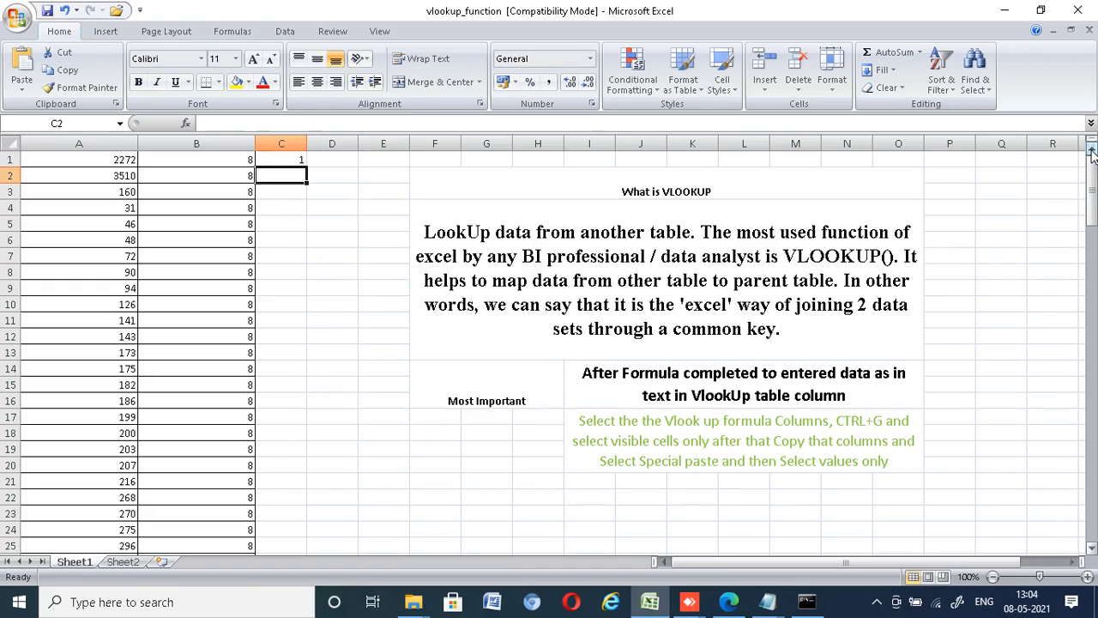
left_click(279, 155)
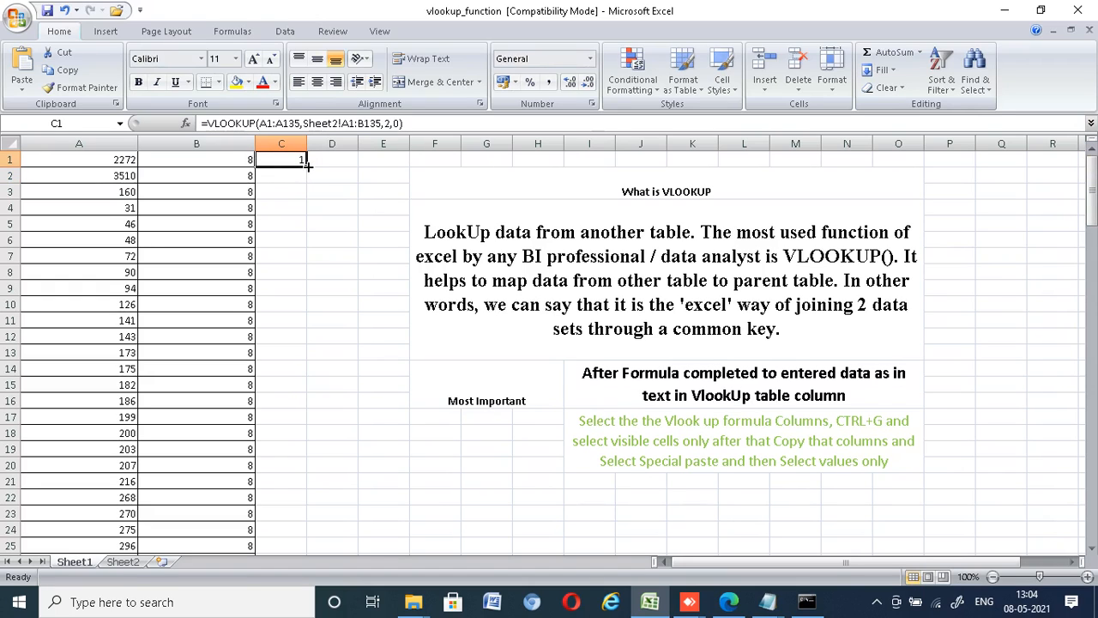
double_click(307, 165)
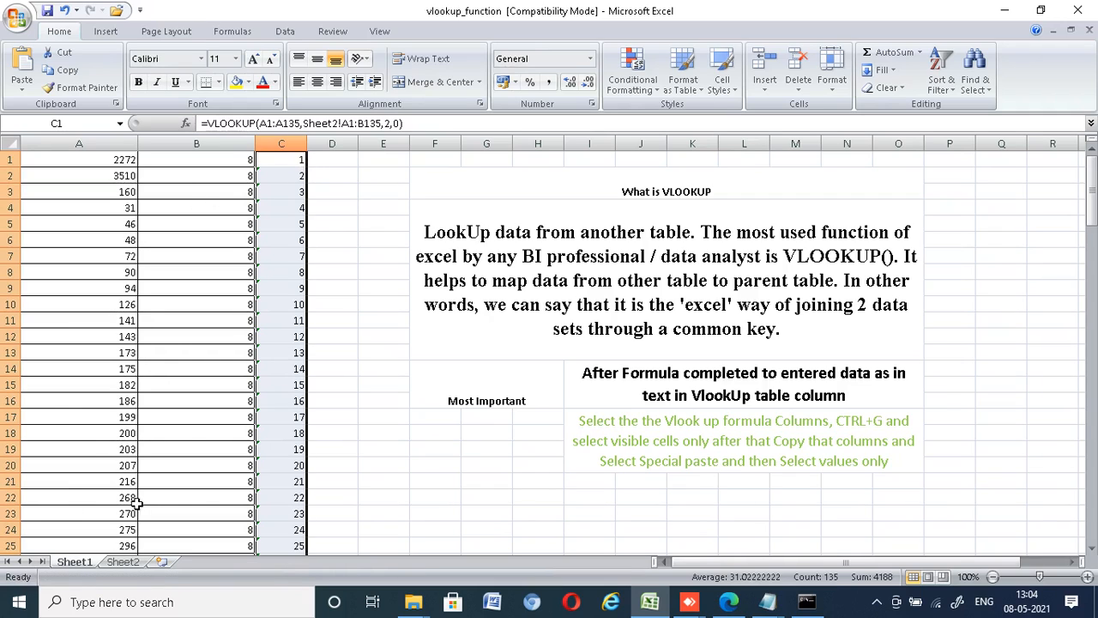
Check the lookup results in column C of Sheet1 against the key and value columns of Sheet2
left_click(115, 304)
left_click(123, 561)
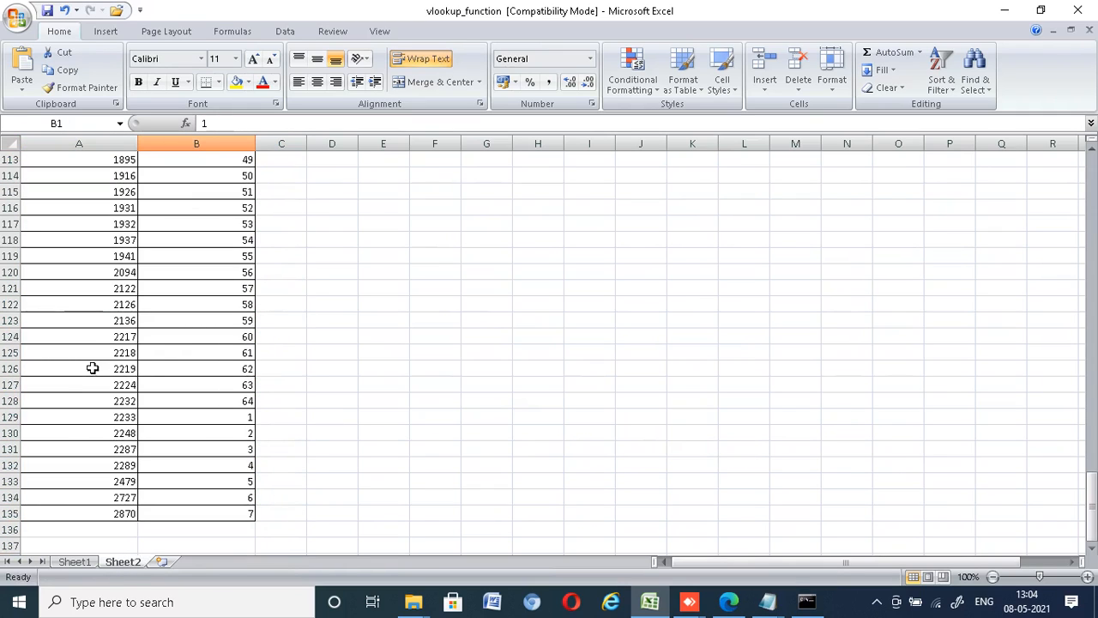
left_click_drag(1084, 230, 1085, 230)
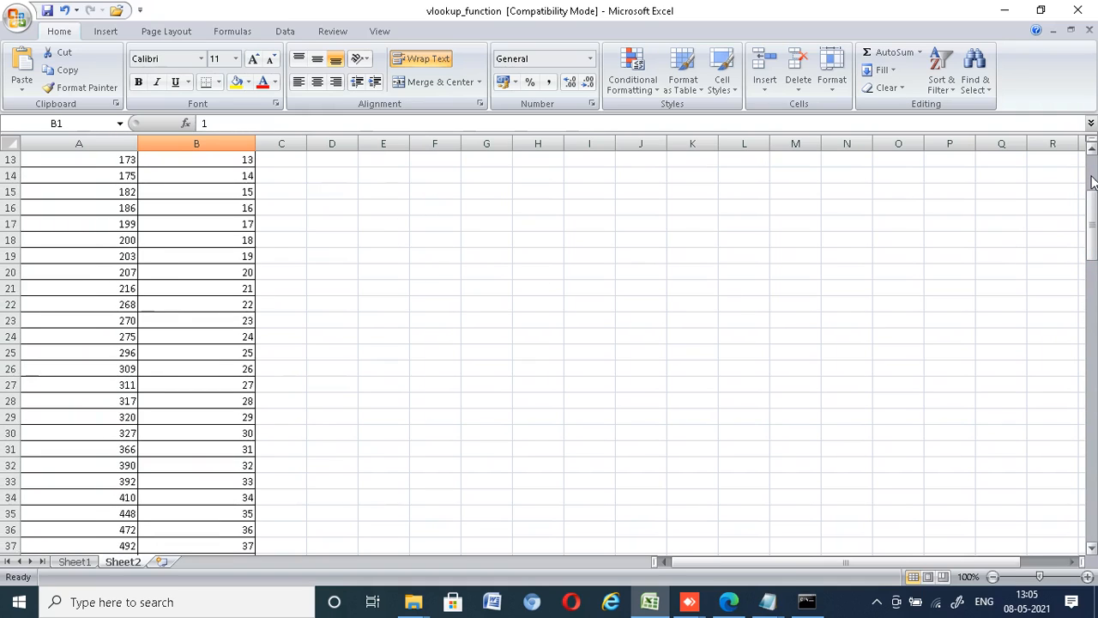
left_click(1092, 181)
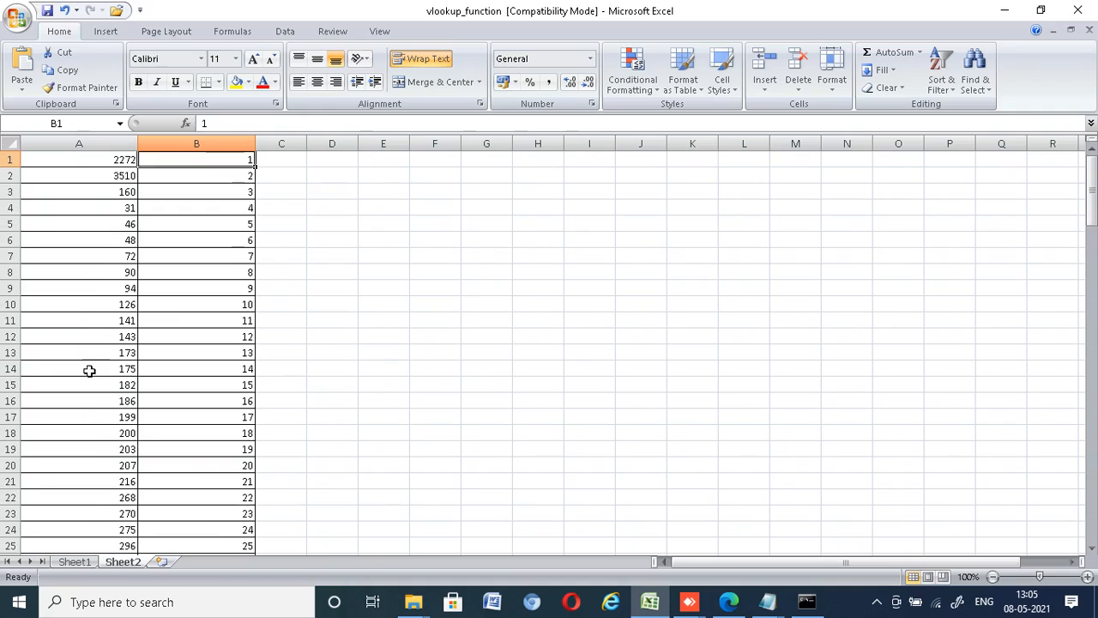
left_click(73, 562)
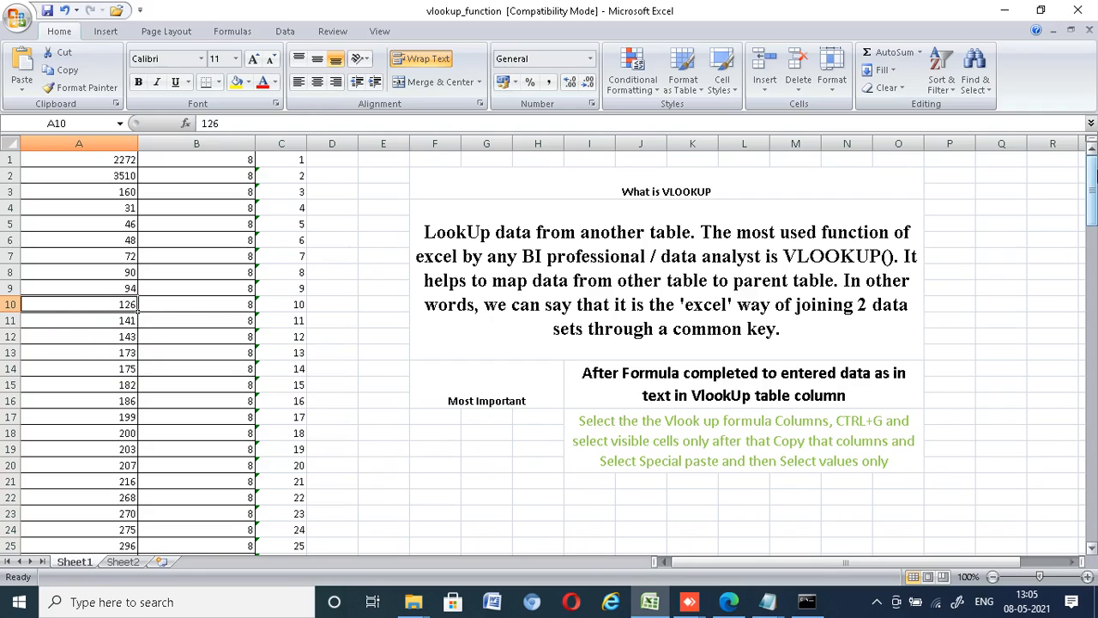
Inspect the formula behind cell C1 and the "Most Important" note about converting the lookup results to values
left_click(559, 399)
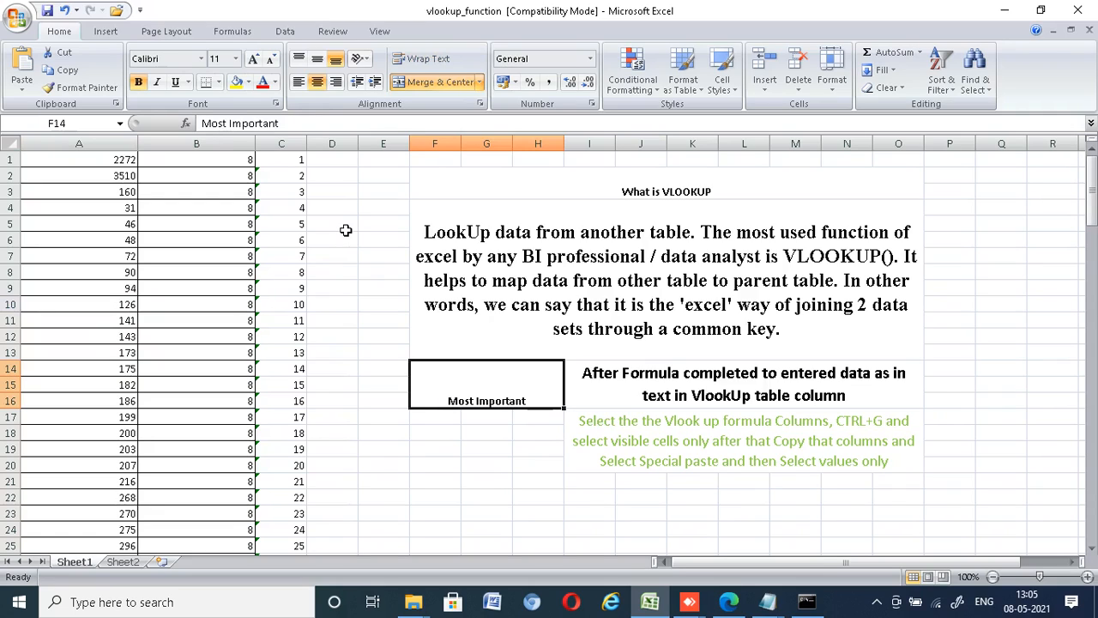
left_click(288, 162)
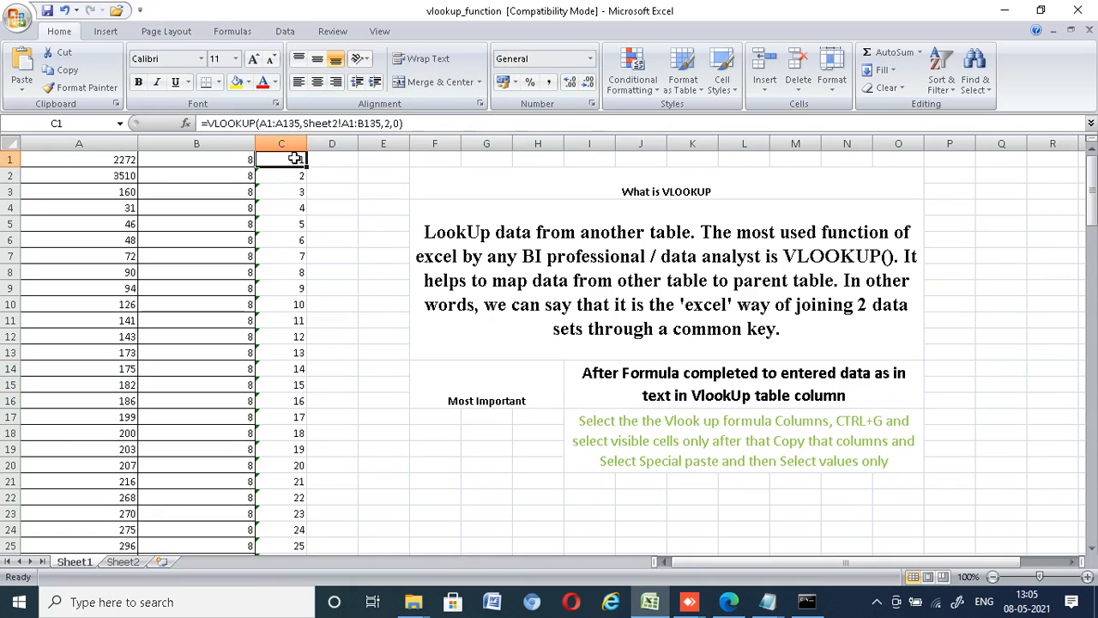
double_click(294, 158)
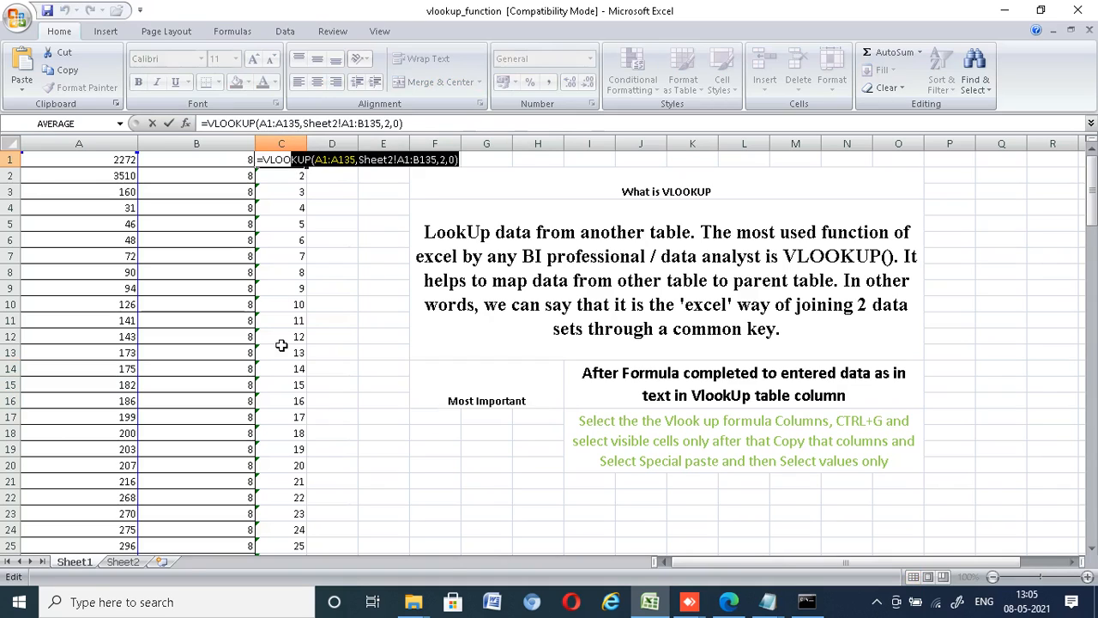
left_click(347, 272)
left_click(736, 430)
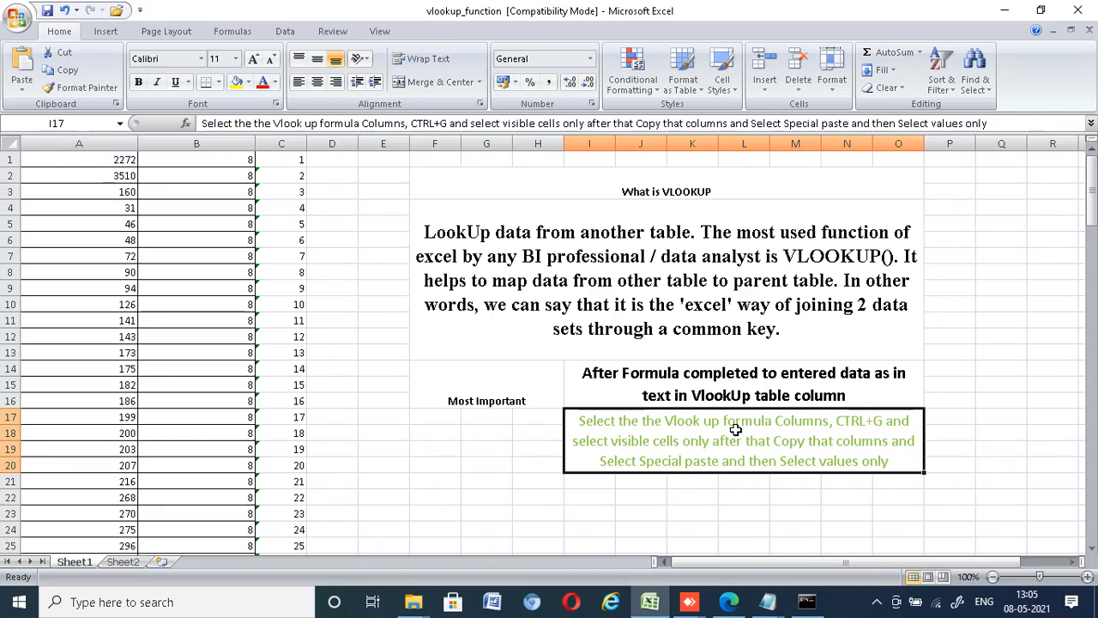
Review the formula range C1:C135 and the go-to instruction in the "Most Important" note on Sheet1
left_click_drag(283, 159, 299, 494)
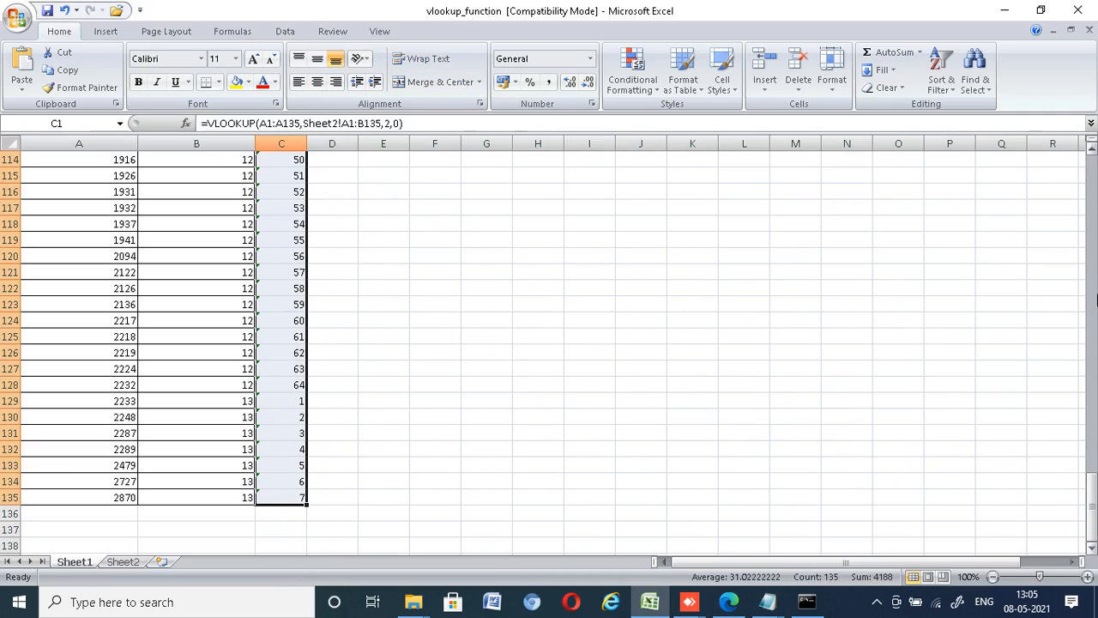
left_click(1095, 202)
left_click(1095, 204)
left_click(1095, 203)
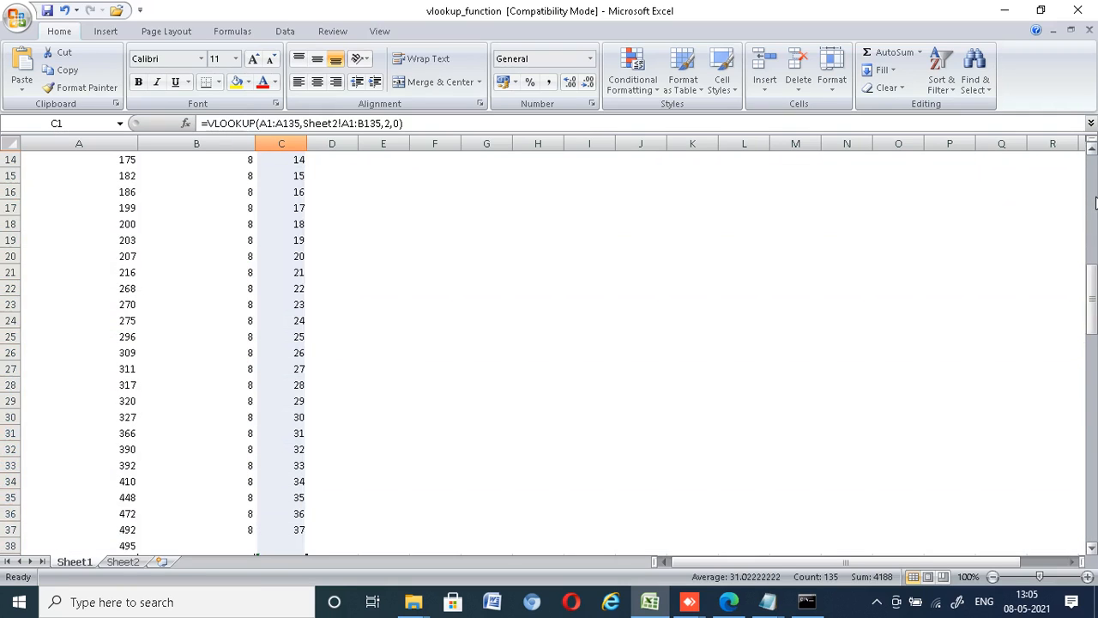
left_click(1094, 178)
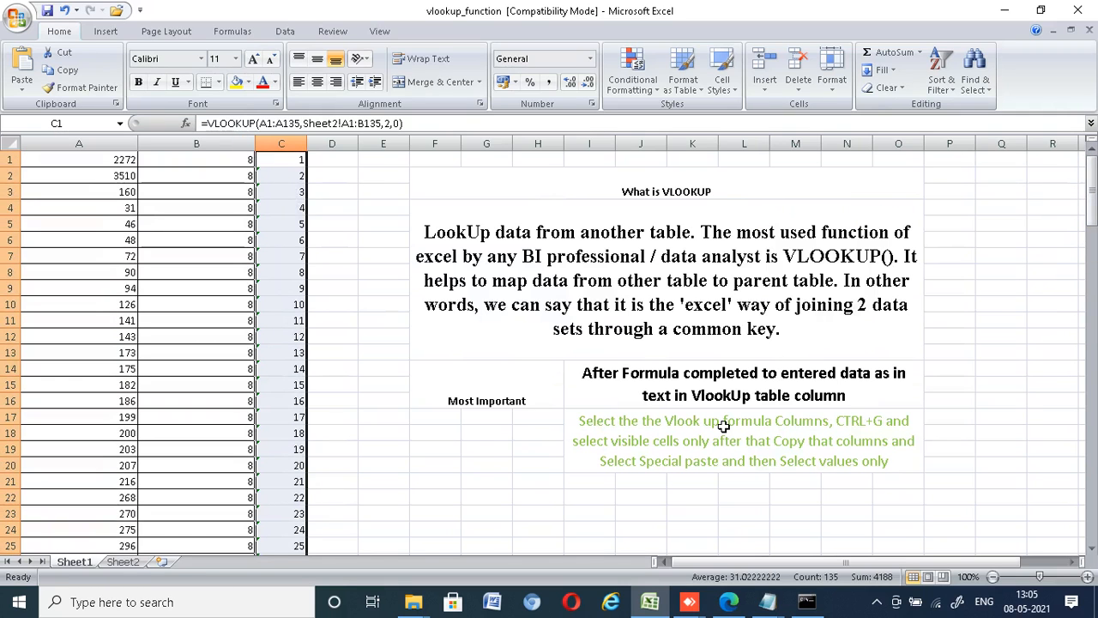
double_click(884, 420)
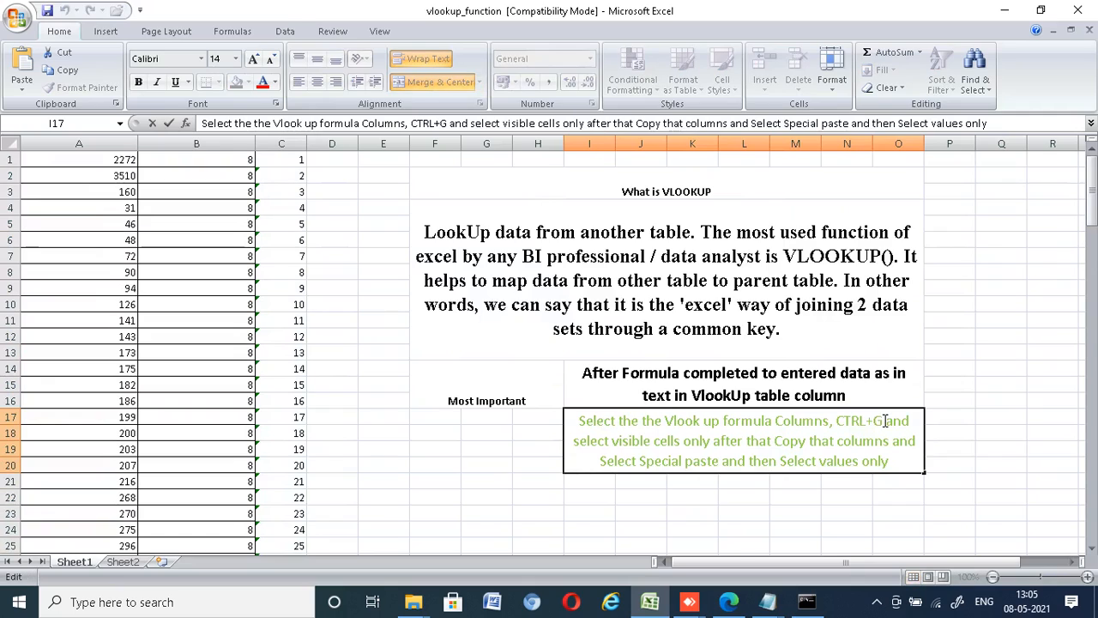
left_click_drag(885, 420, 837, 421)
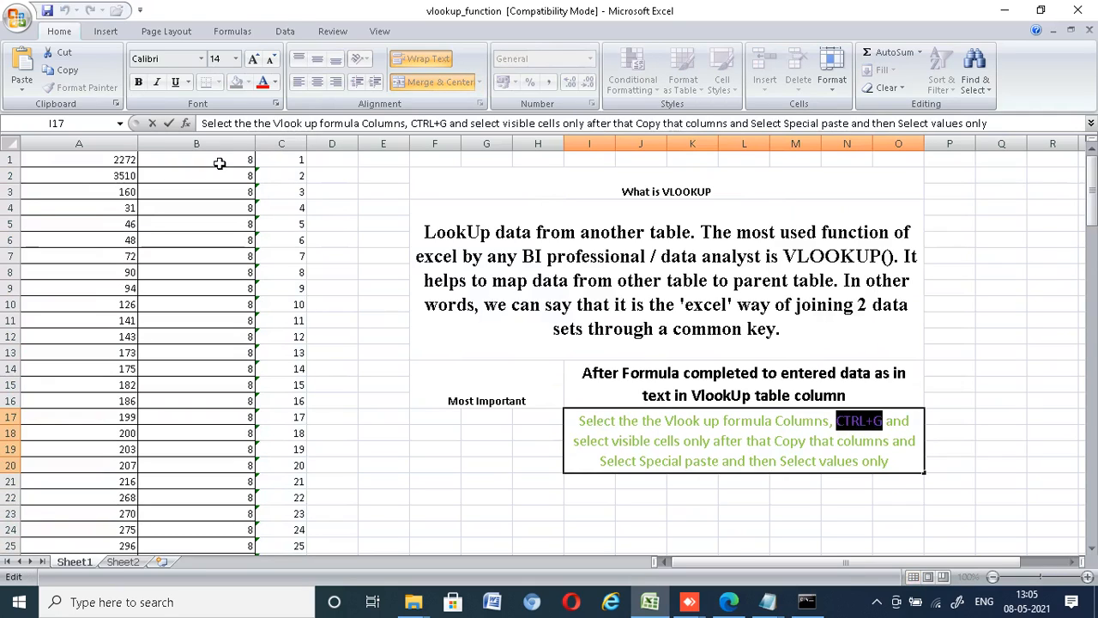
Select column C and restrict the selection to visible cells only using Go To Special
left_click(284, 143)
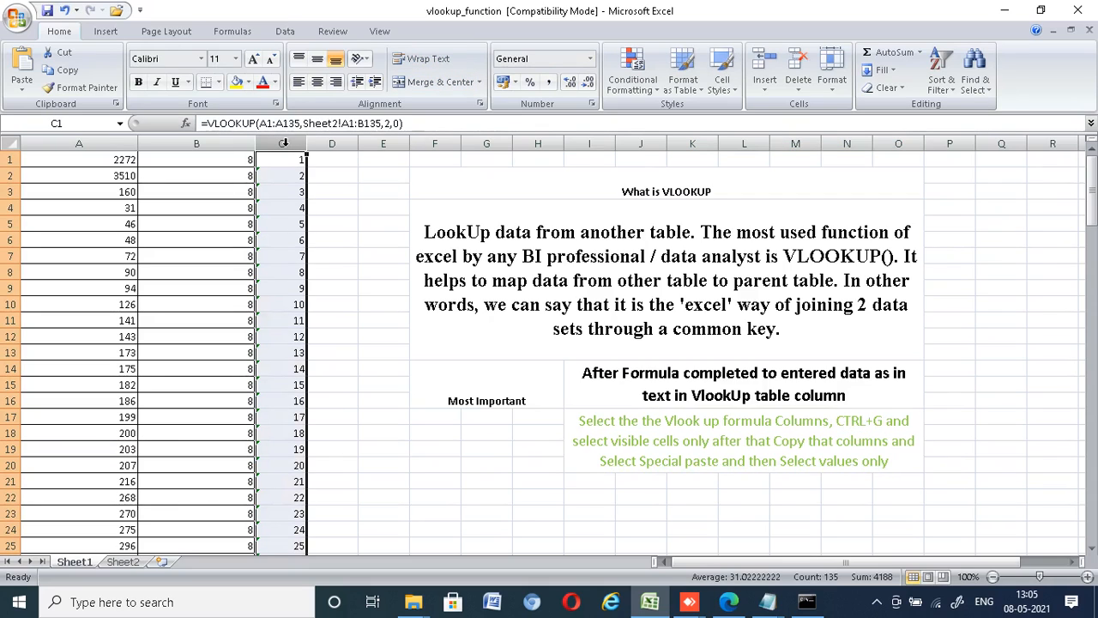
key("ctrl+g")
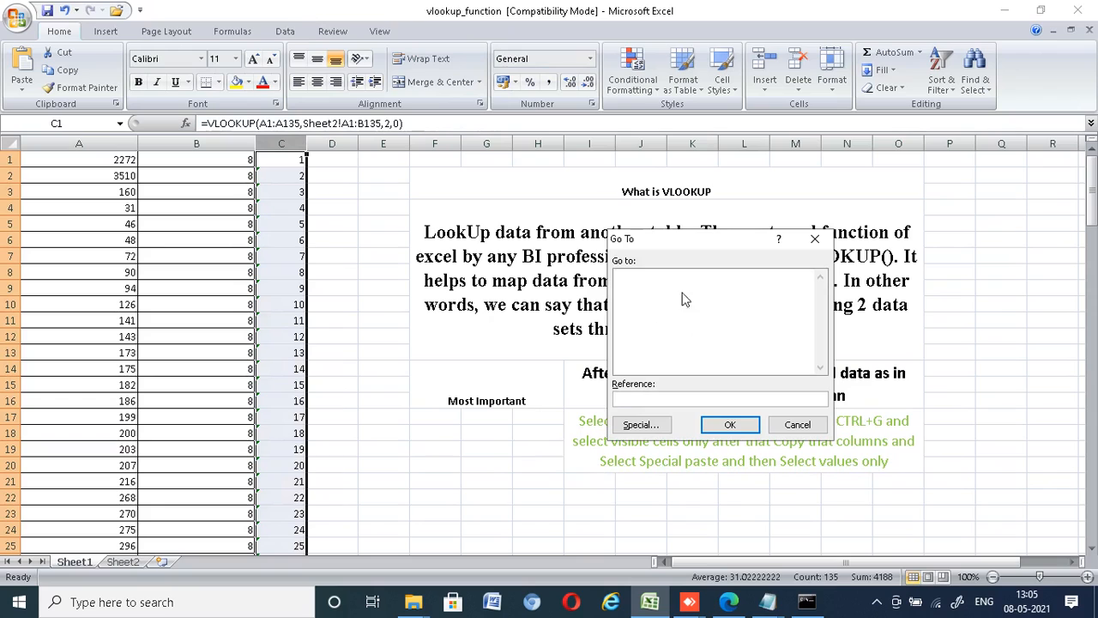
left_click_drag(686, 245, 395, 144)
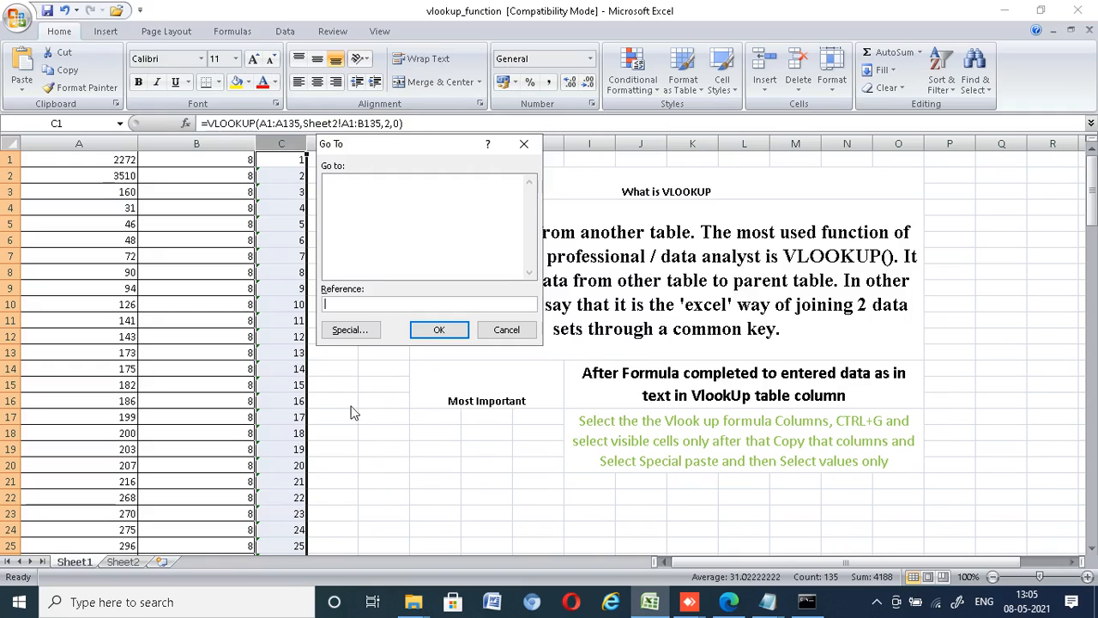
left_click(352, 333)
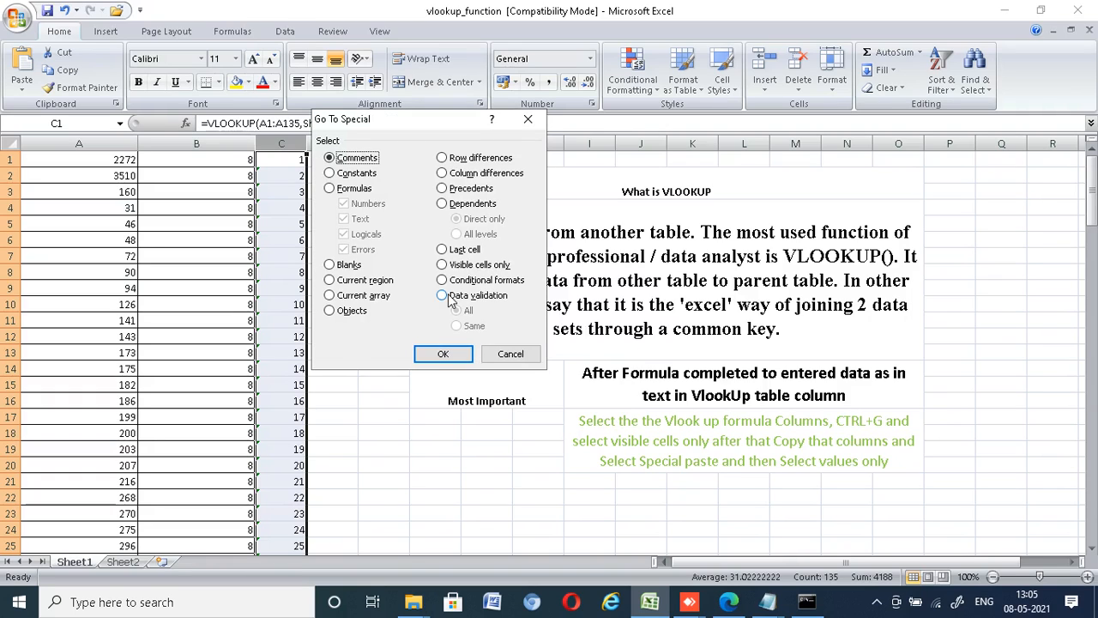
left_click(462, 268)
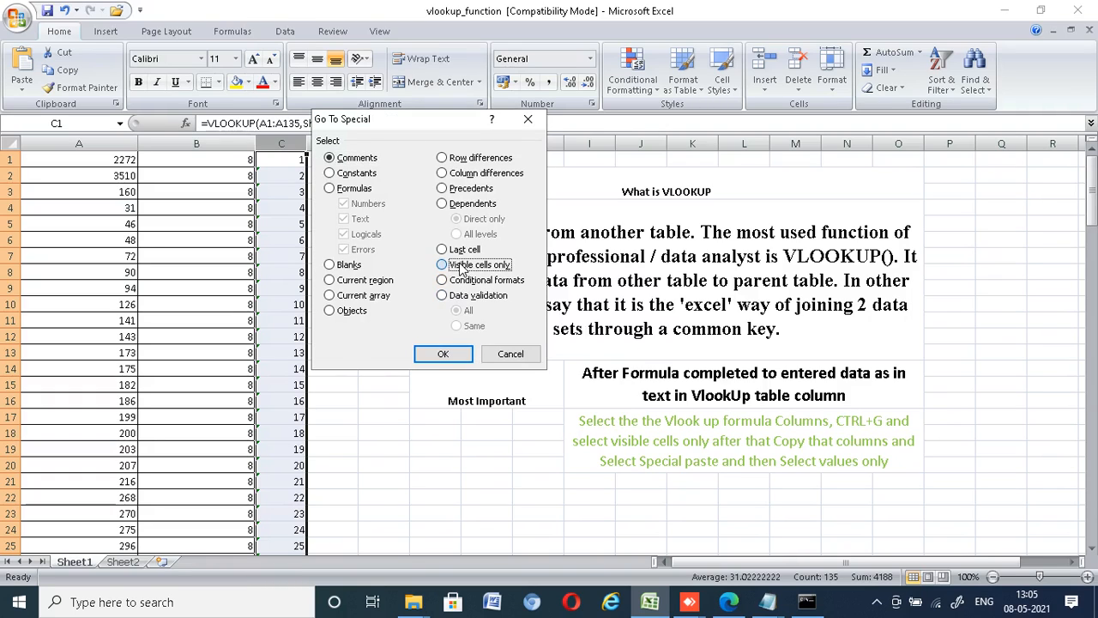
left_click(444, 355)
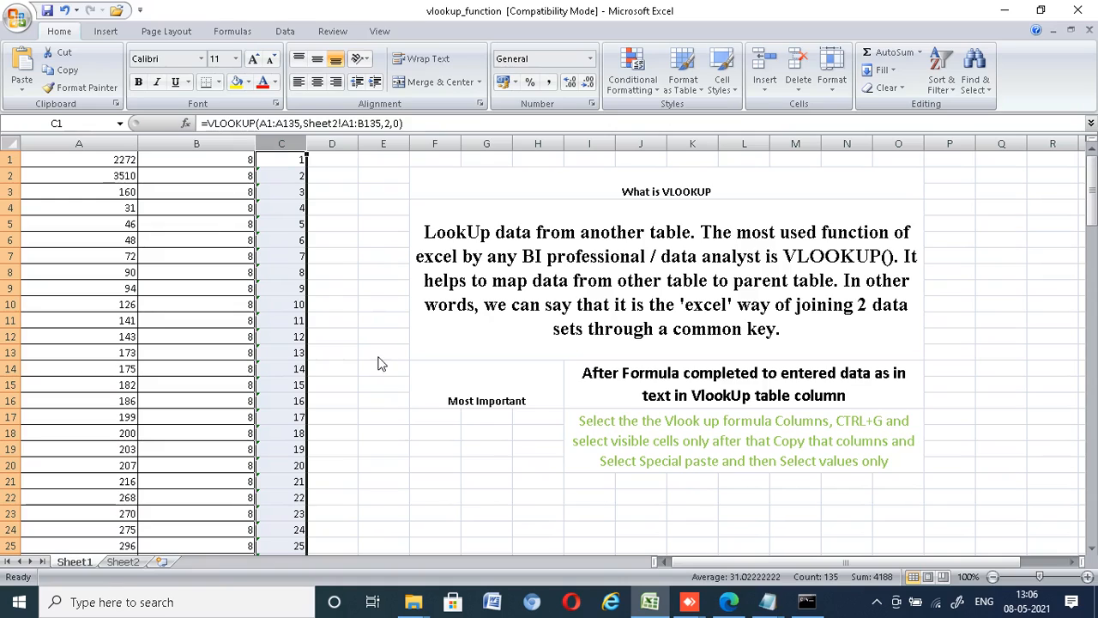
Copy the selected VLOOKUP results in column C and paste them back in place with Paste Special set to Values
key("ctrl+c")
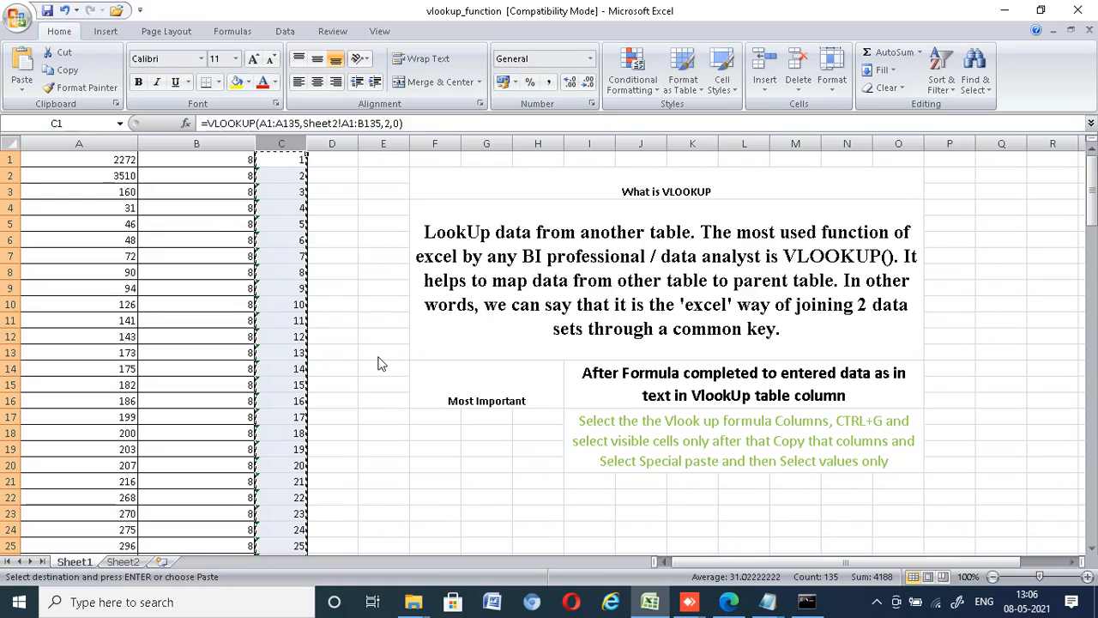
right_click(289, 160)
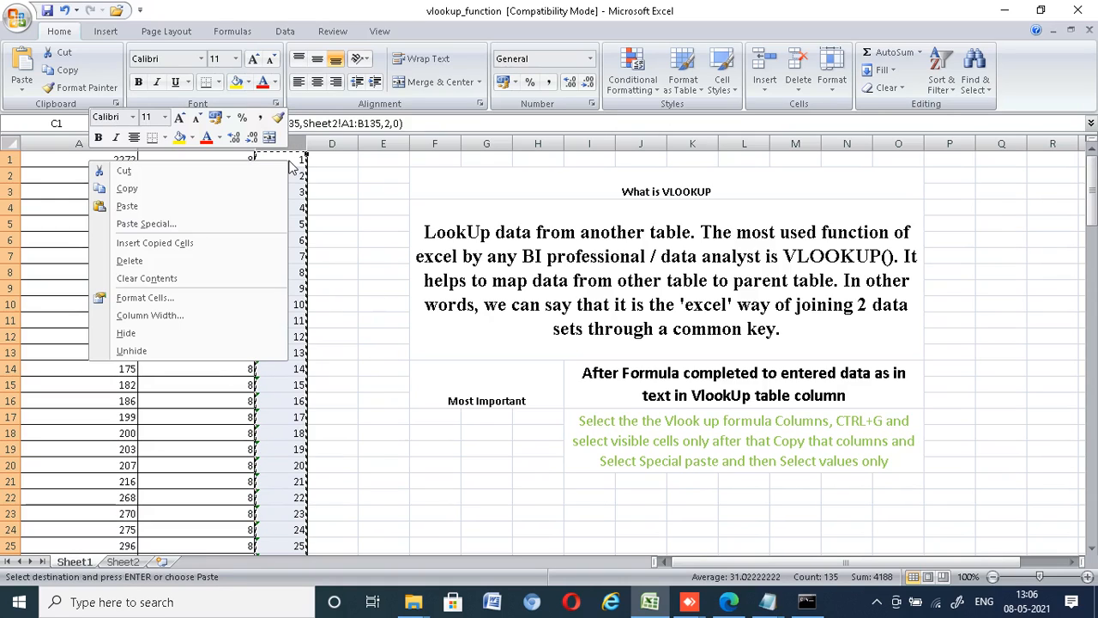
left_click(231, 225)
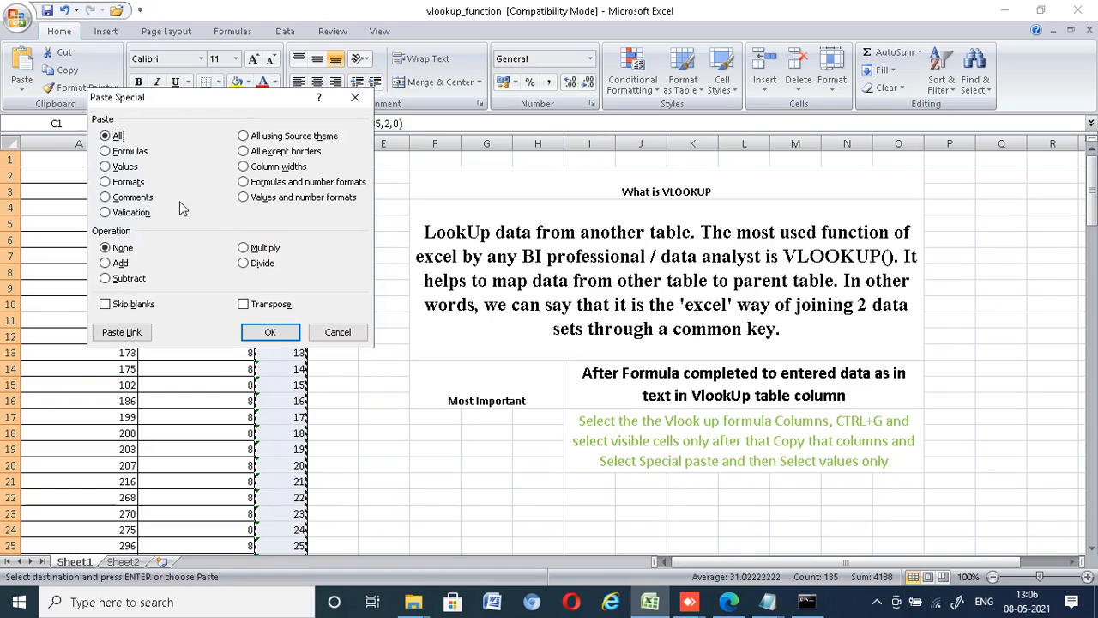
left_click(120, 167)
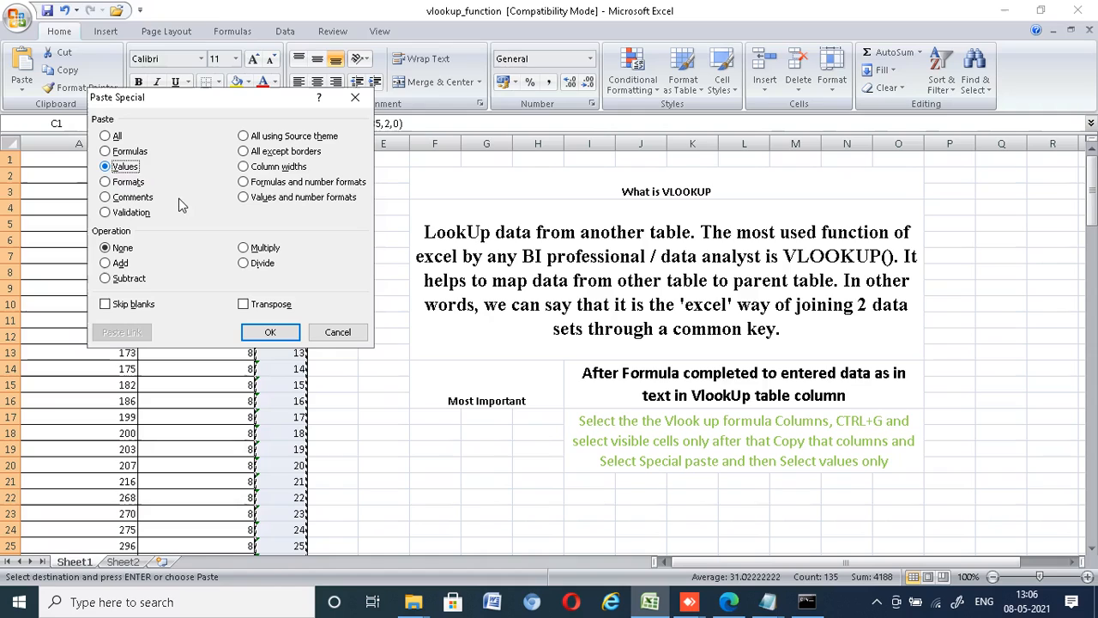
left_click(283, 331)
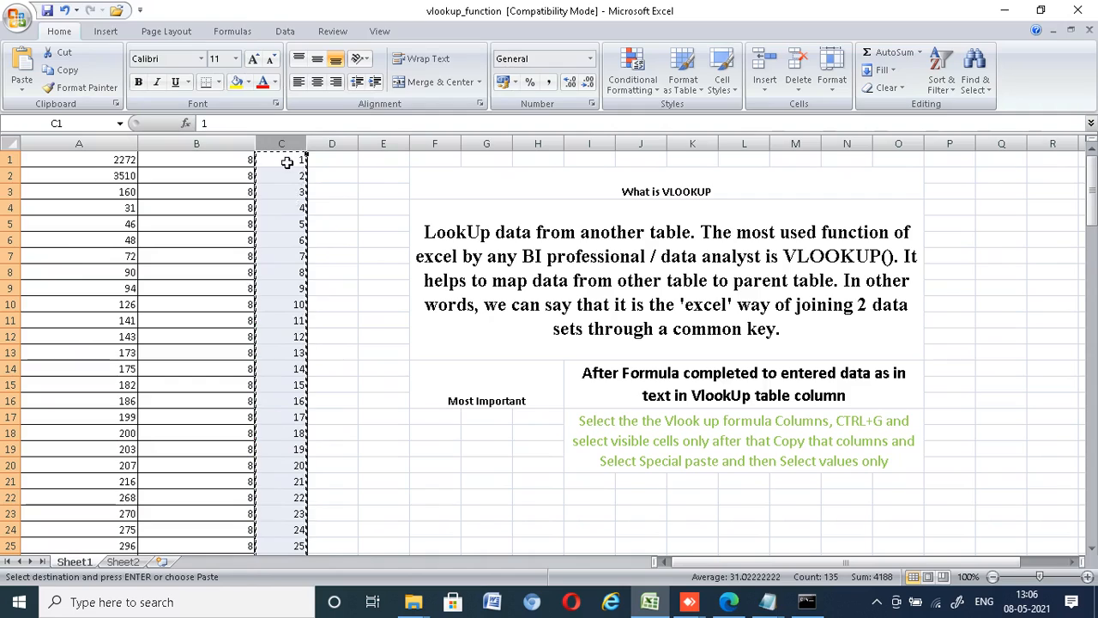
Deselect column C by moving to empty cell D1 and save the workbook
left_click(394, 204)
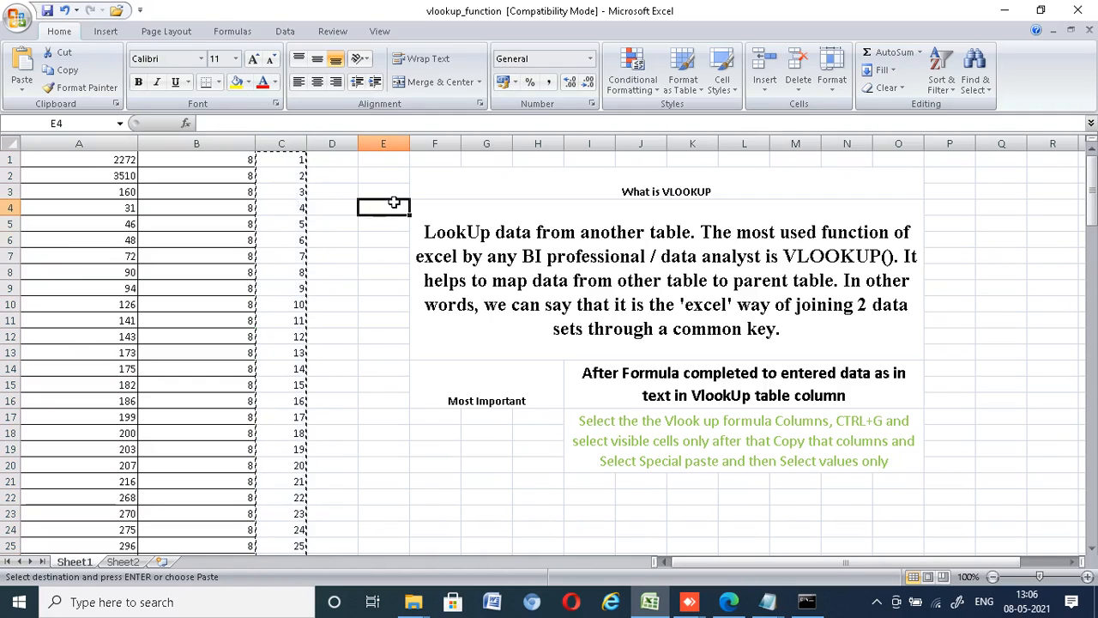
left_click(338, 164)
left_click(47, 10)
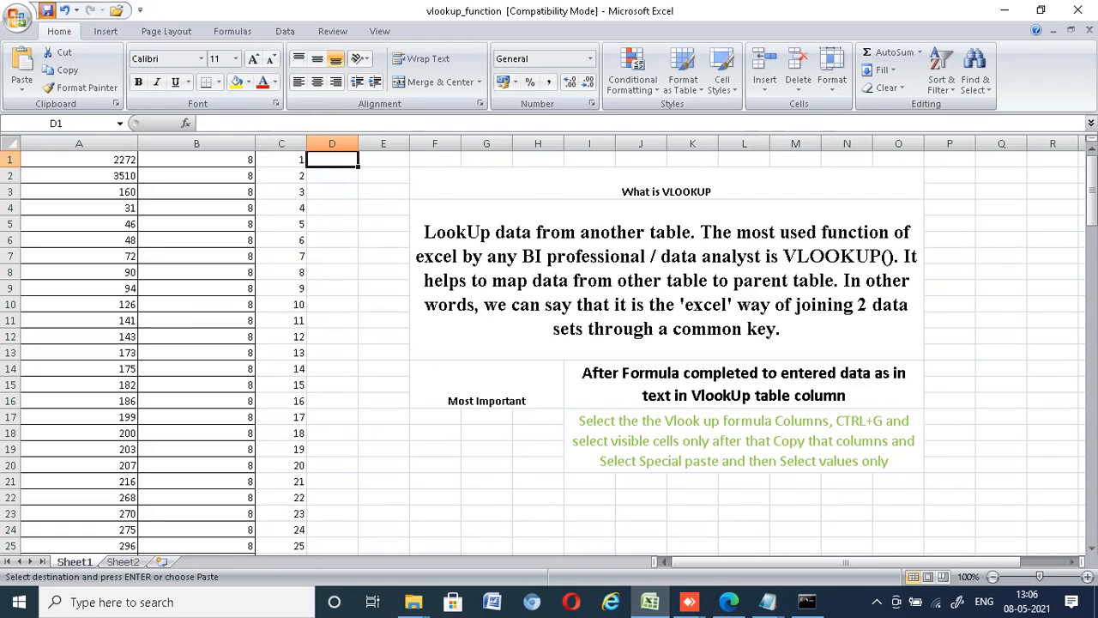